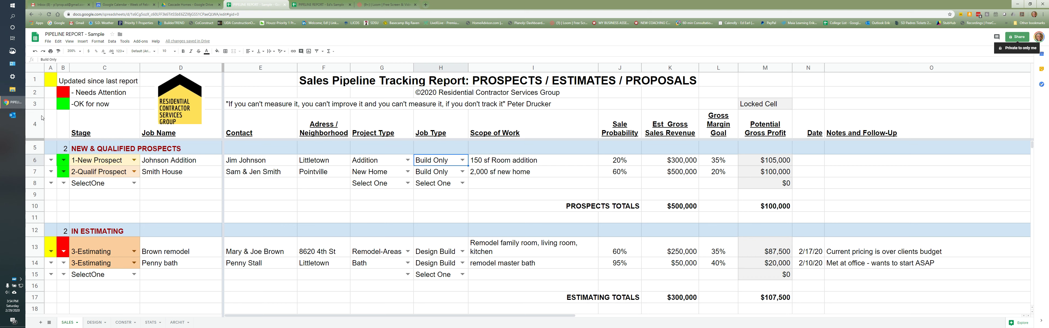
- Try the update flag in row 7 as Updated Since Last Report and return it to No Update
click(50, 171)
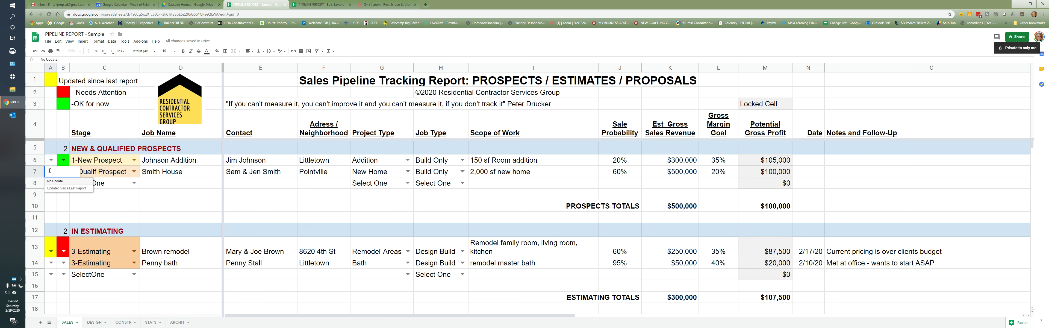
click(53, 189)
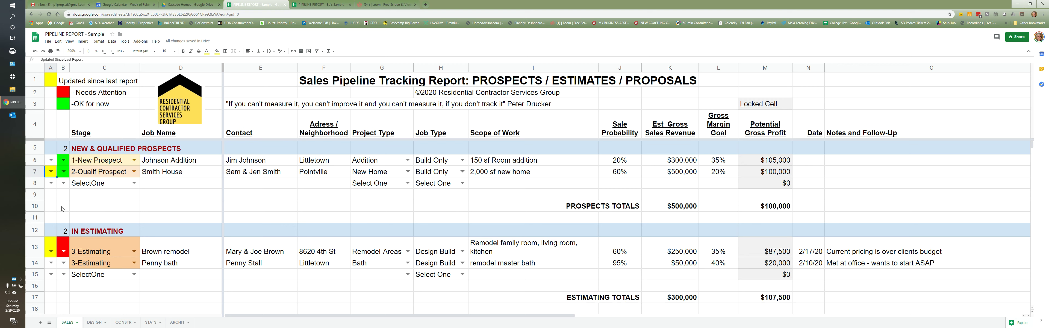
double_click(51, 172)
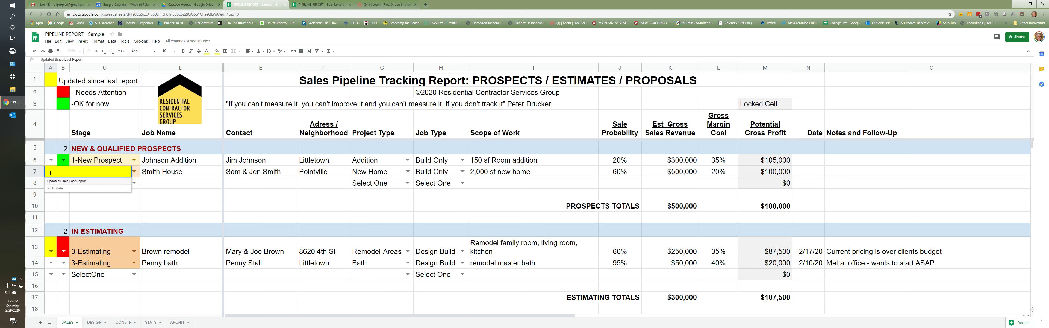
click(52, 188)
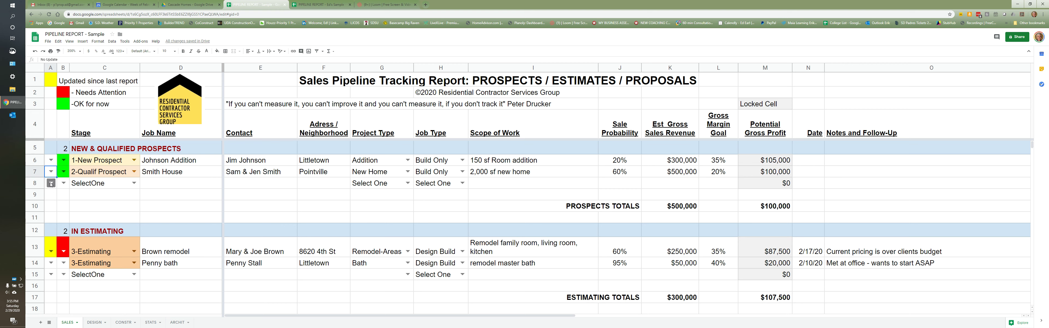
mouse_move(51, 175)
- Switch the row 6 attention flag to Needs Attention / Has Issues, and finish by setting it to Nothing
click(66, 160)
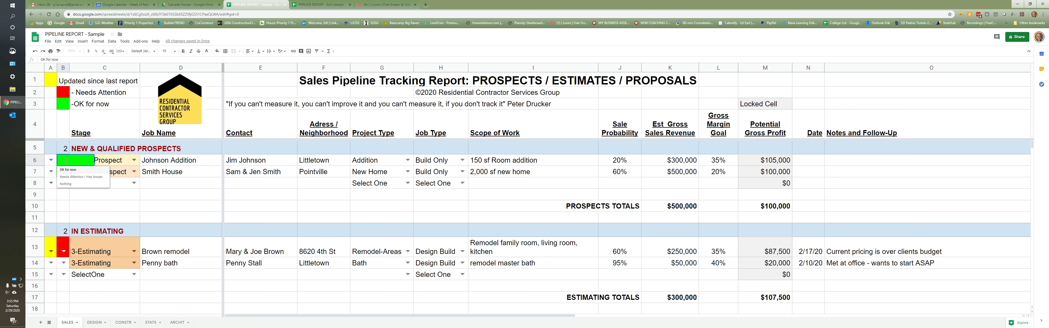
click(72, 177)
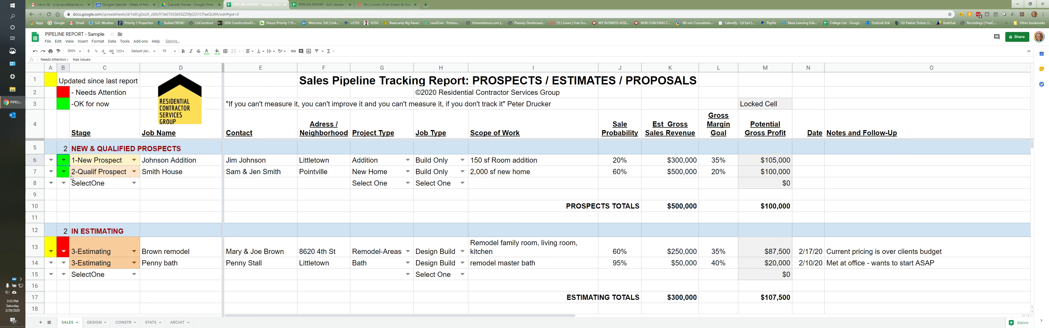
click(64, 160)
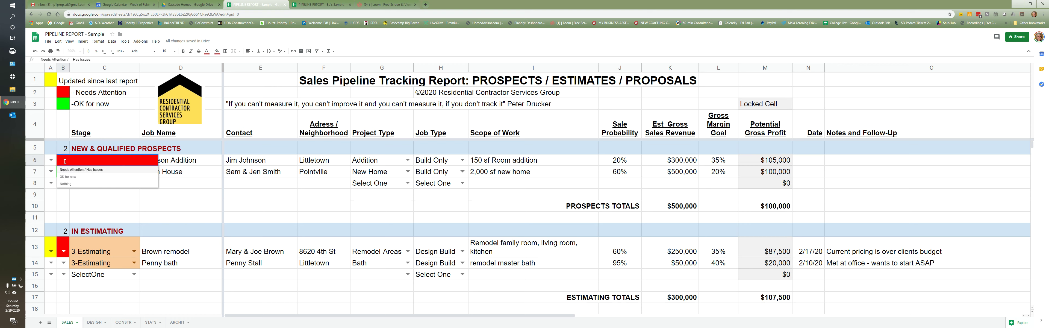
click(64, 185)
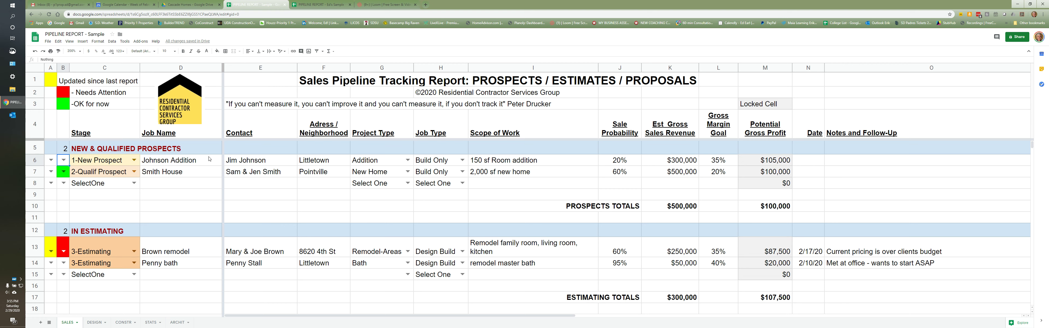
- Examine row 6's job name, contact, neighborhood and scope of work, along with the available project type and job type options
click(196, 164)
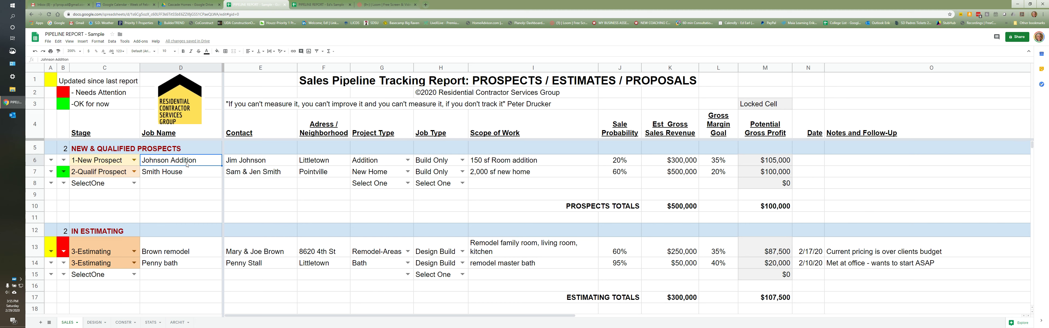
click(244, 165)
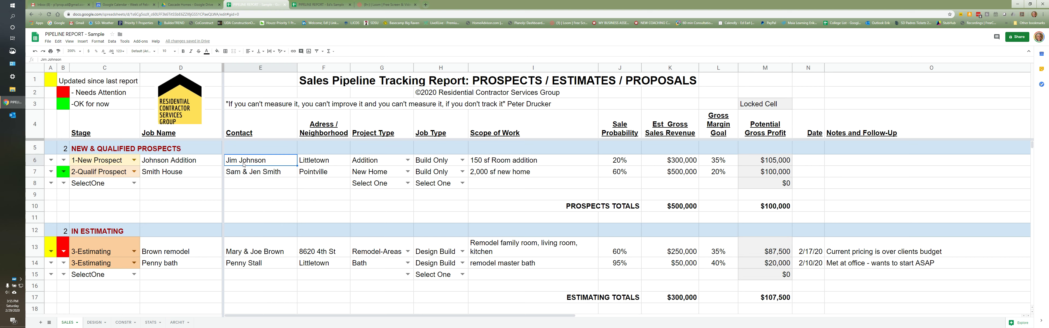
click(315, 162)
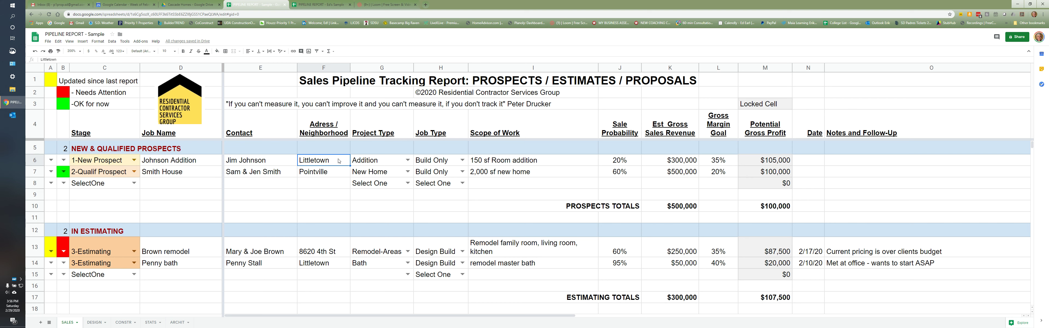
click(377, 163)
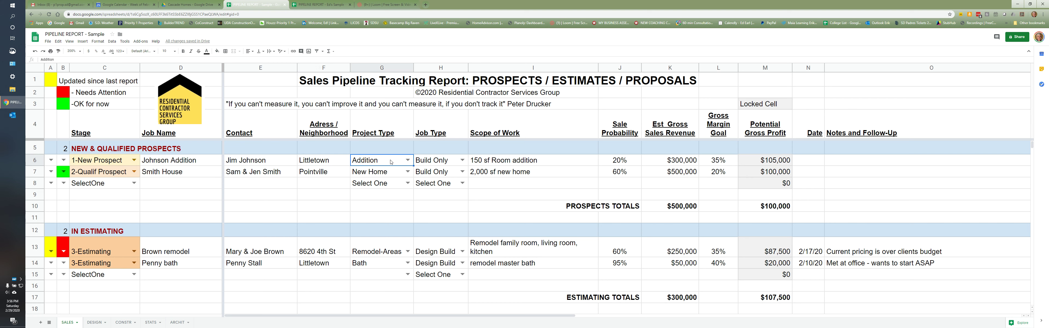
double_click(409, 160)
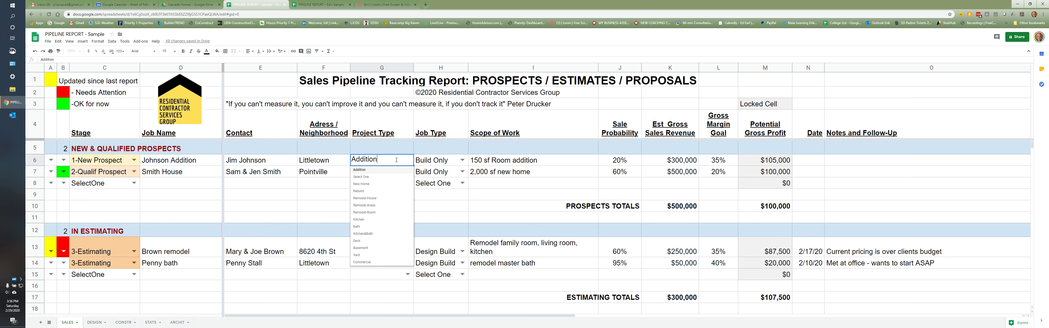
click(427, 161)
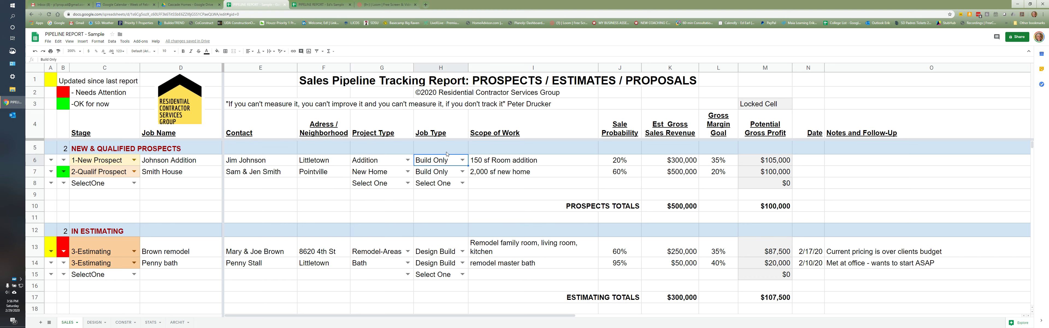
click(463, 160)
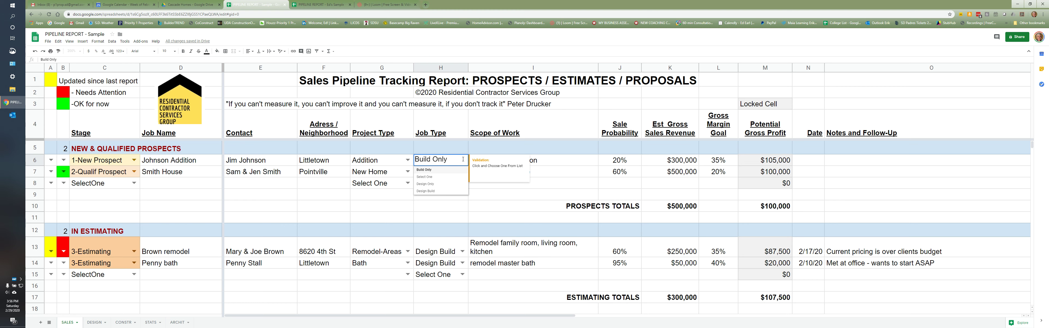
click(562, 165)
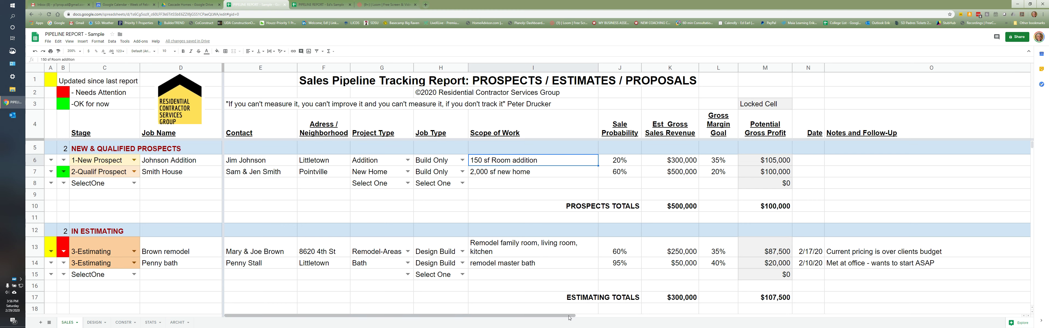
- Review row 6's sale probability, estimated gross sales revenue, gross margin goal and potential gross profit
drag(570, 315, 631, 315)
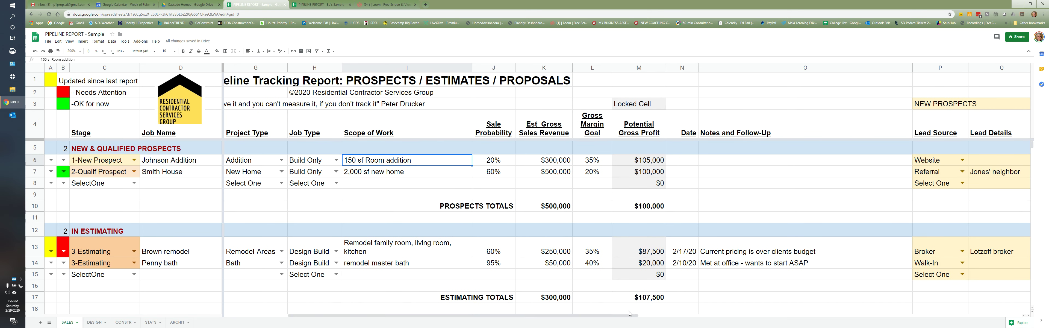
click(505, 165)
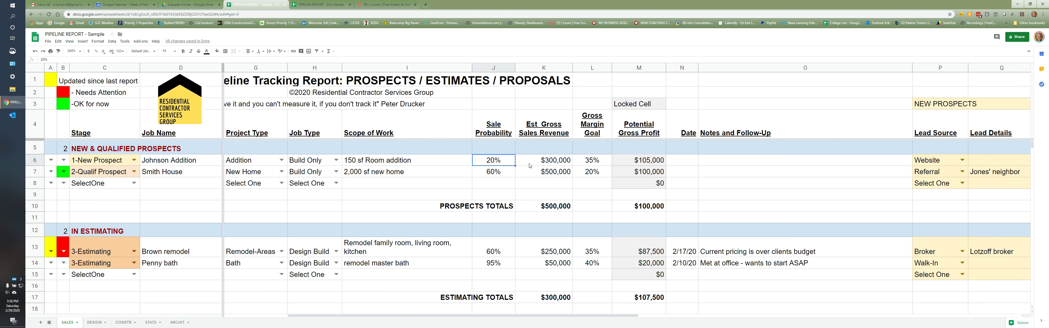
click(530, 165)
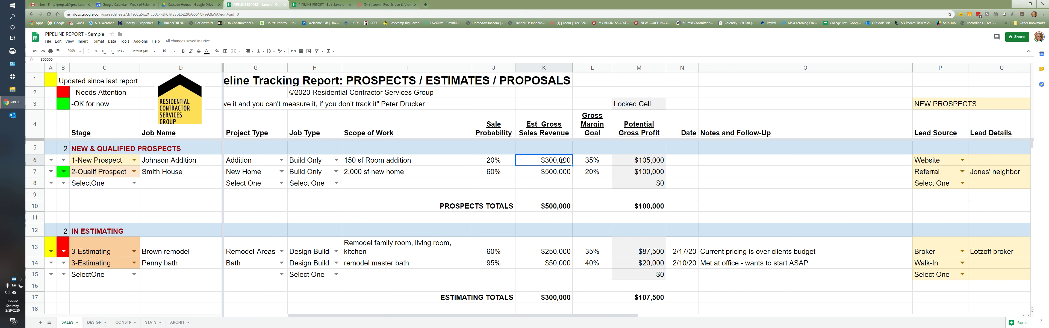
click(595, 166)
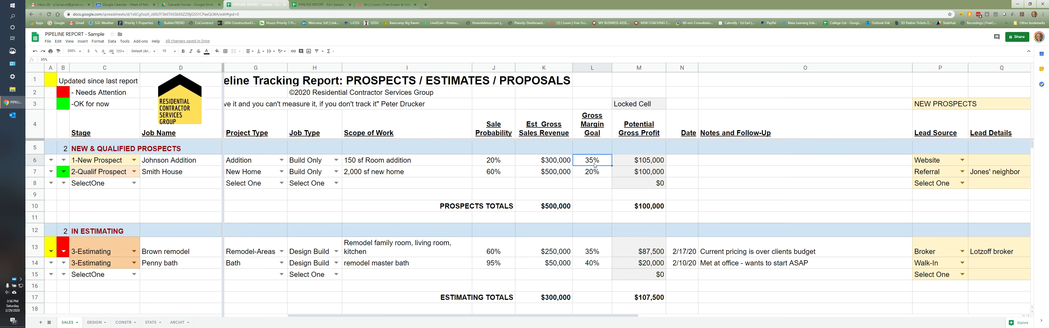
click(635, 164)
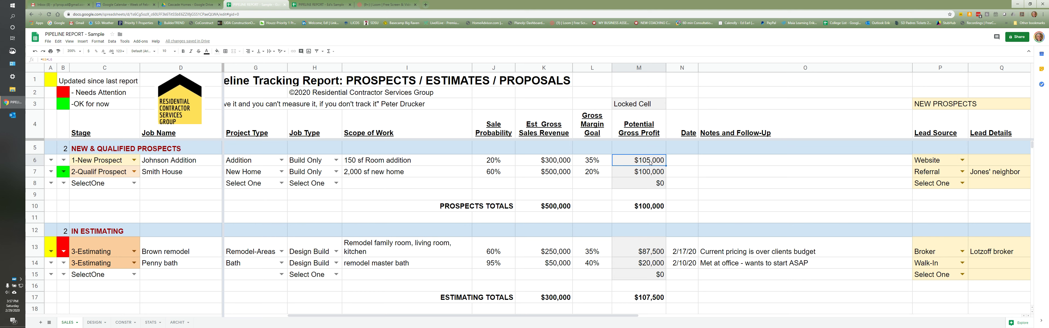
- Enter 2/28/20 as the date for the new prospect in row 6
click(693, 164)
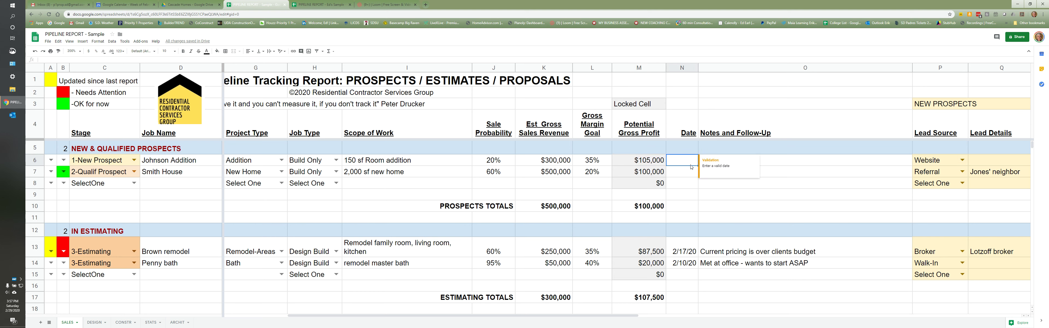
text(2/28)
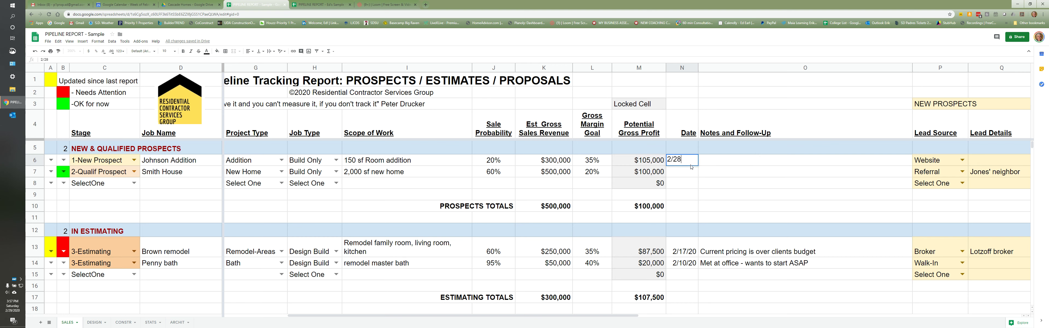
text(/20)
key(Tab)
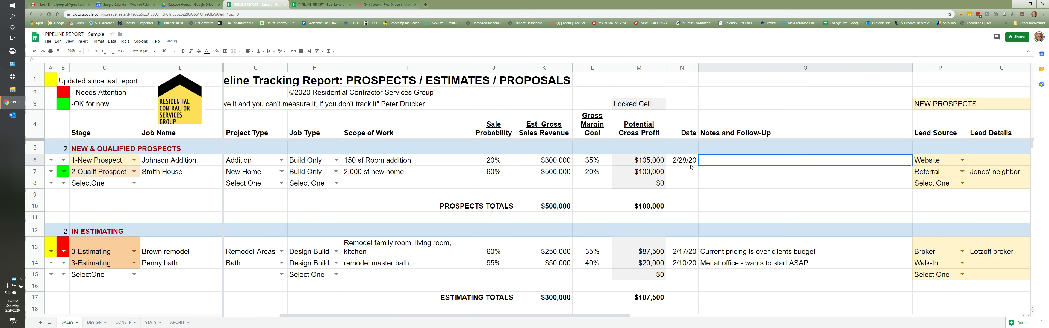
- Enter "inital website inquiry" in row 6's Notes and Follow-Up cell
text(INITIAL)
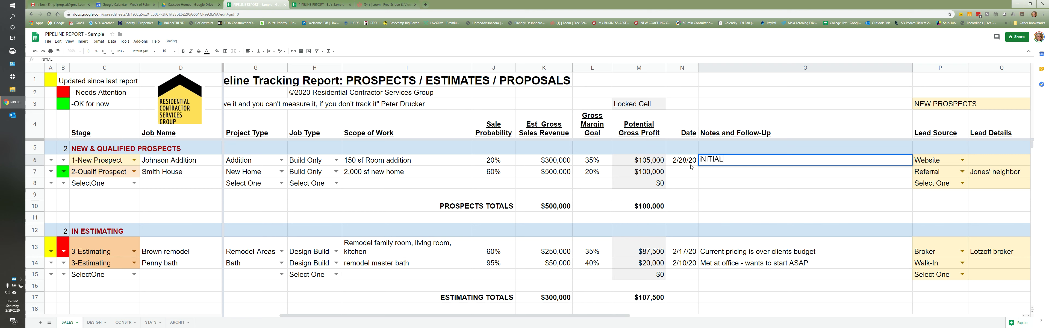
key(BackSpace)
key(BackSpace)
key(BackSpace)
key(BackSpace)
key(BackSpace)
key(BackSpace)
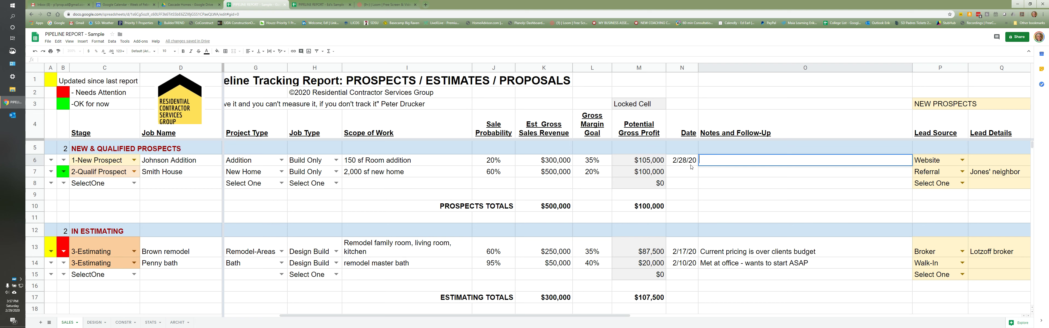
text(nital website inquiry)
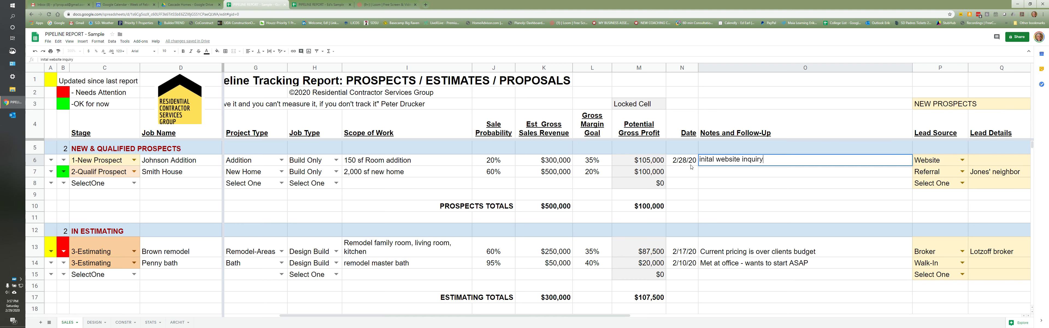
key(Return)
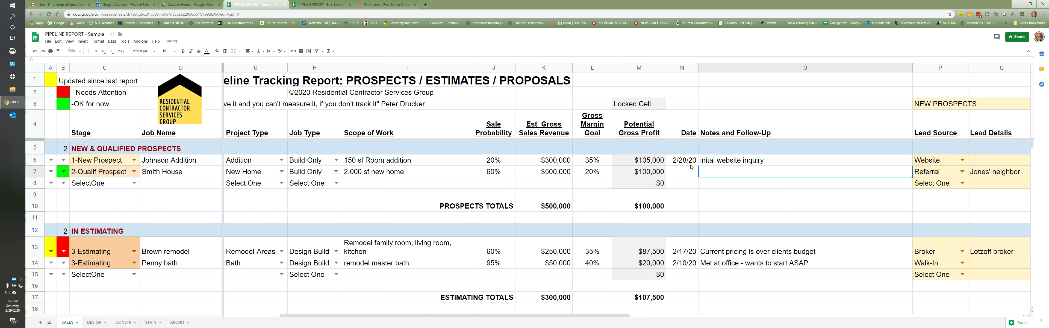
key(Up)
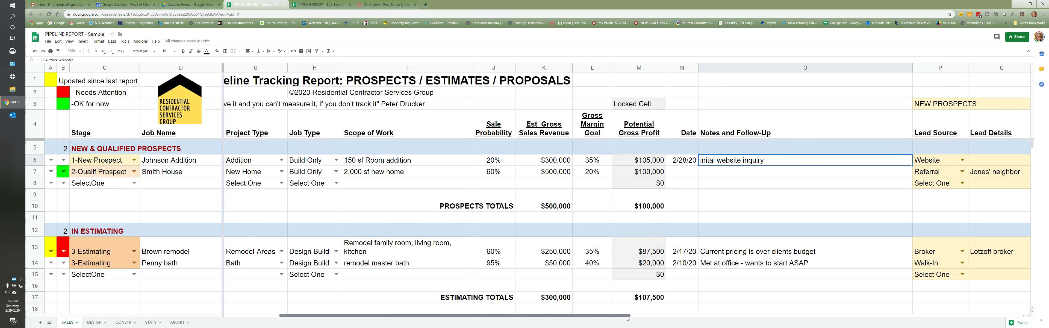
- Set the Architect/Designer of the new prospect in row 6 to D&B Design
drag(641, 316, 944, 315)
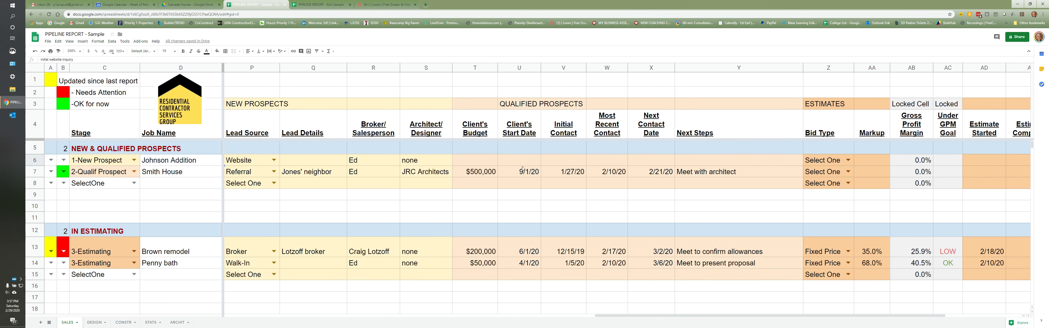
click(306, 162)
click(365, 163)
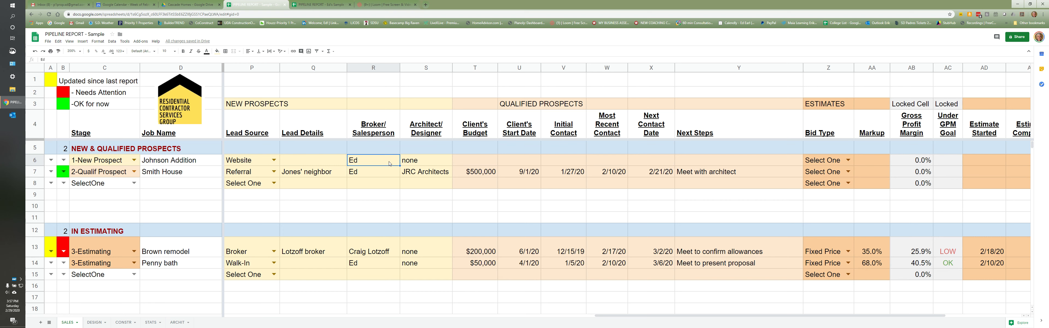
click(415, 163)
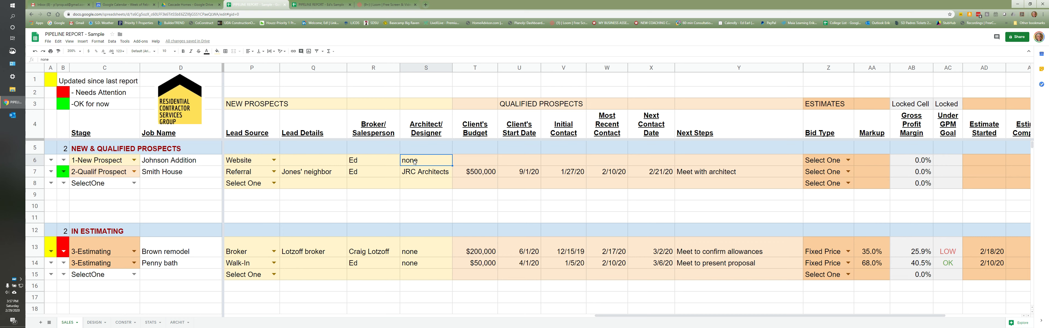
text(D&B Design)
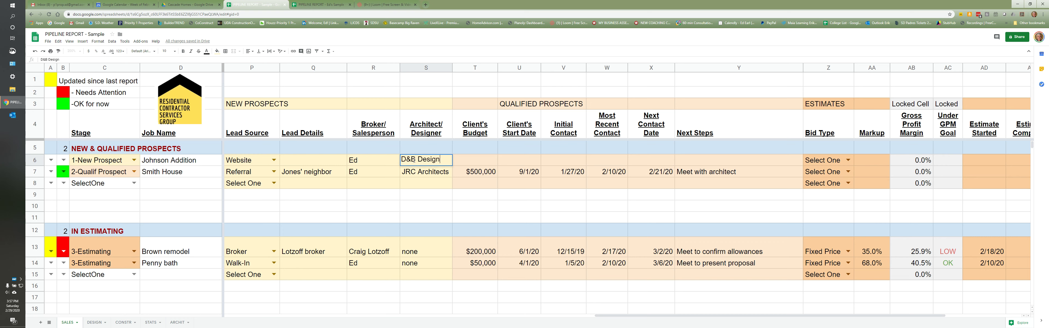
key(Return)
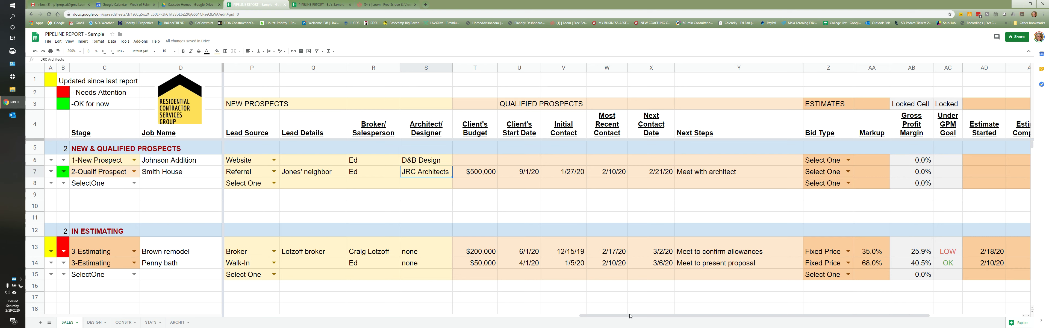
- Set row 6's Client's Budget to $350,000 and Client's Start Date to 6/1/20
drag(631, 317, 694, 317)
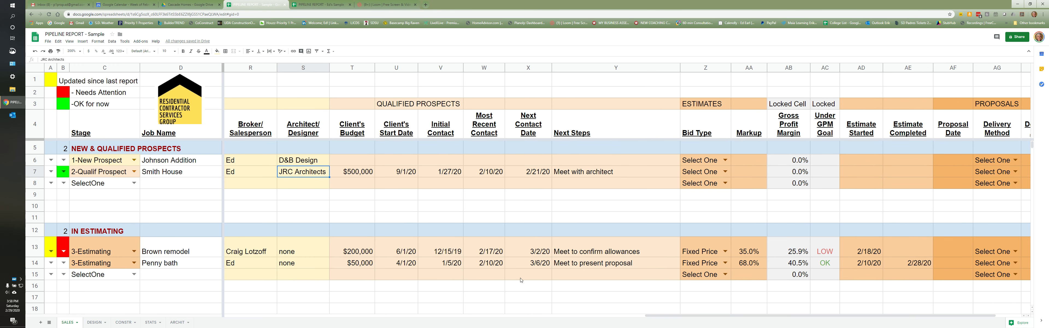
click(365, 164)
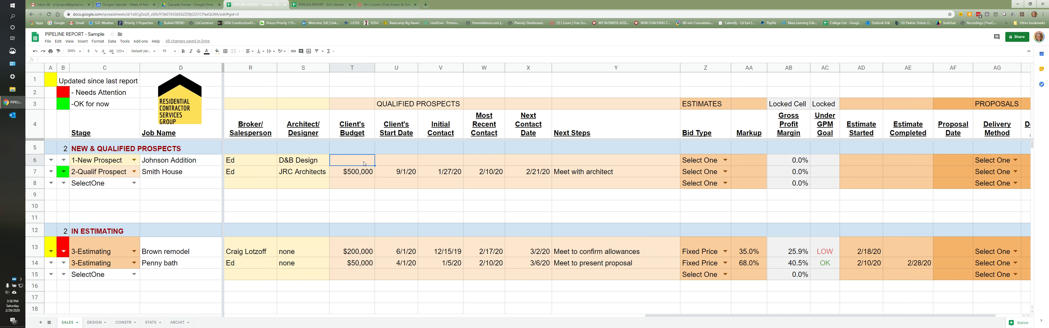
text(350000)
key(Return)
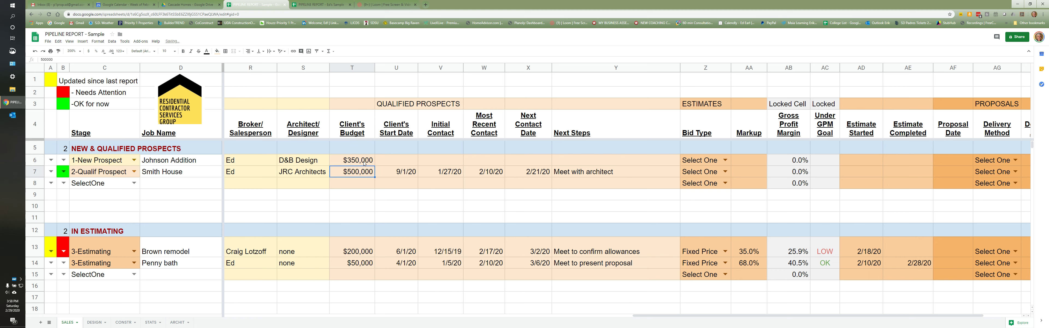
click(402, 164)
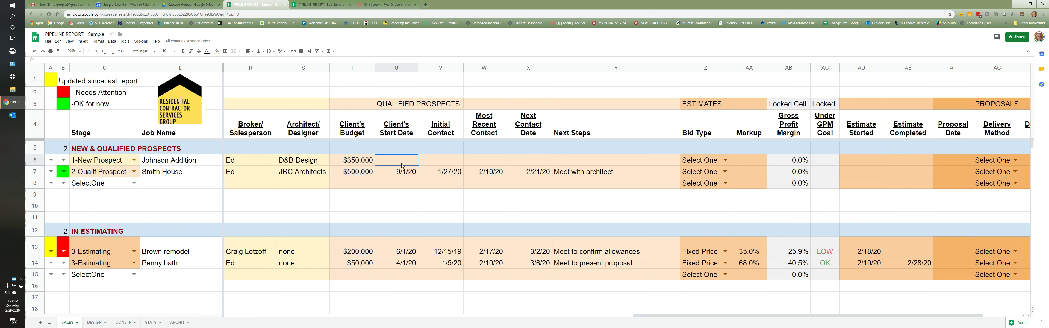
text(6/1/20)
key(Tab)
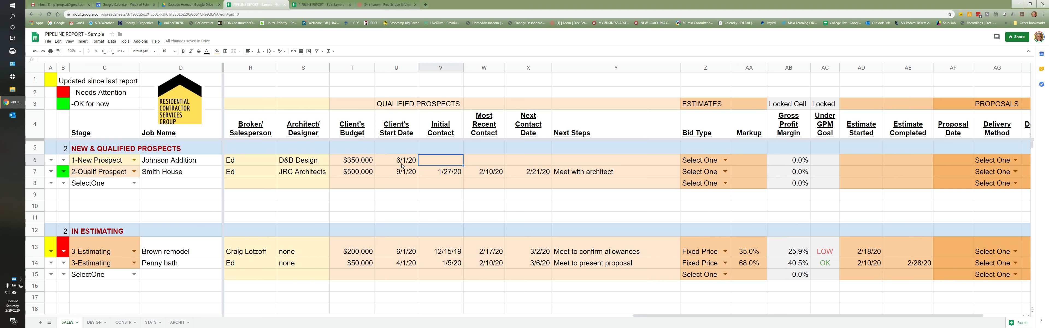
- Enter row 6's contact dates: Initial Contact 2/29/20, Most Recent Contact 3/5/20 and Next Contact Date 3/12/20
text(2/29/20)
key(Tab)
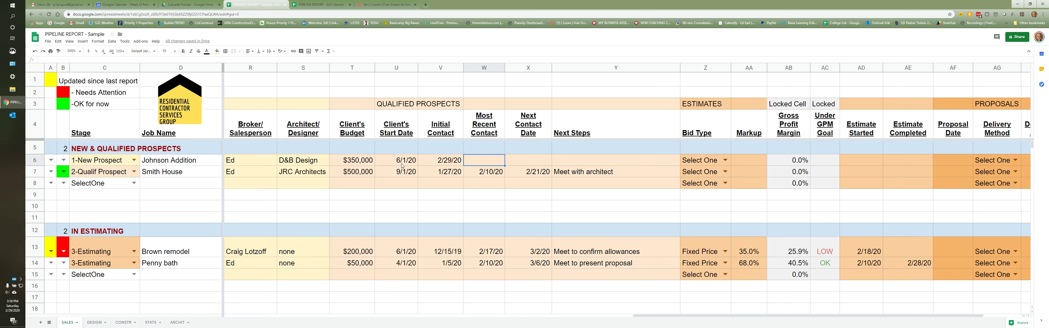
text(3/5/20)
key(Tab)
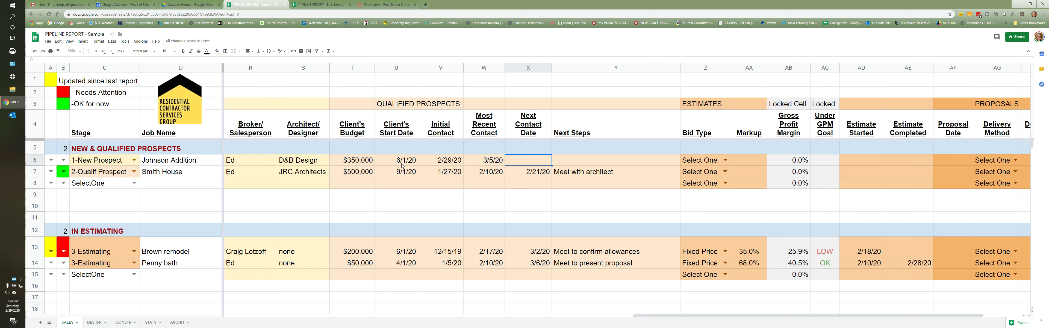
text(3/12/20)
key(Tab)
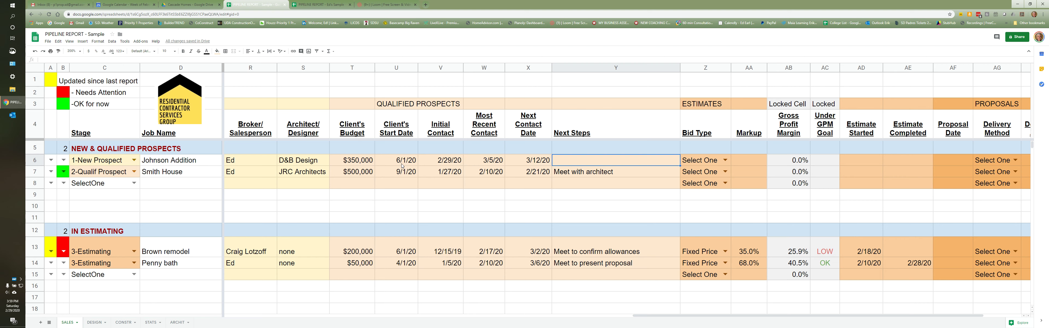
- Enter "Follow-up discussion" as row 6's Next Steps and set its Stage to 2-Qualif Prospect
text(Follow)
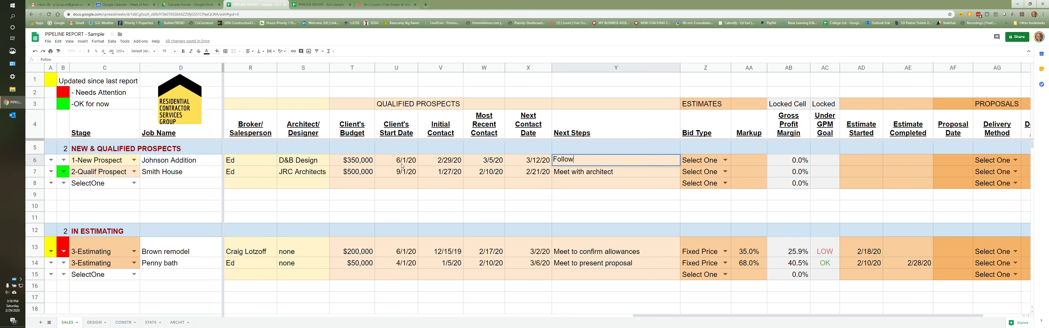
text(-up discussion)
key(Return)
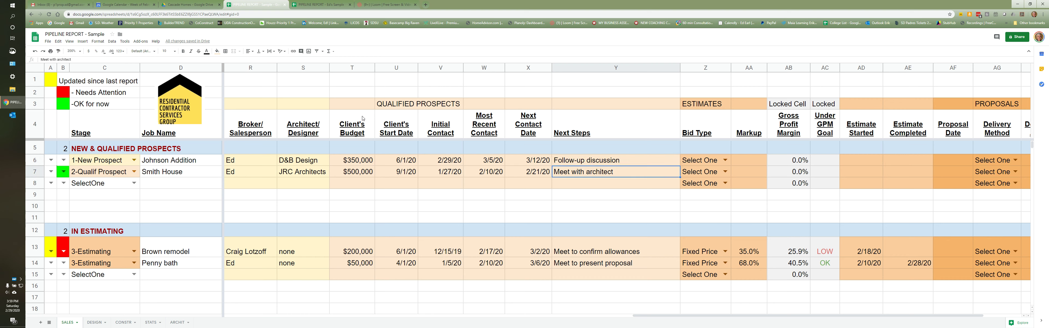
click(135, 162)
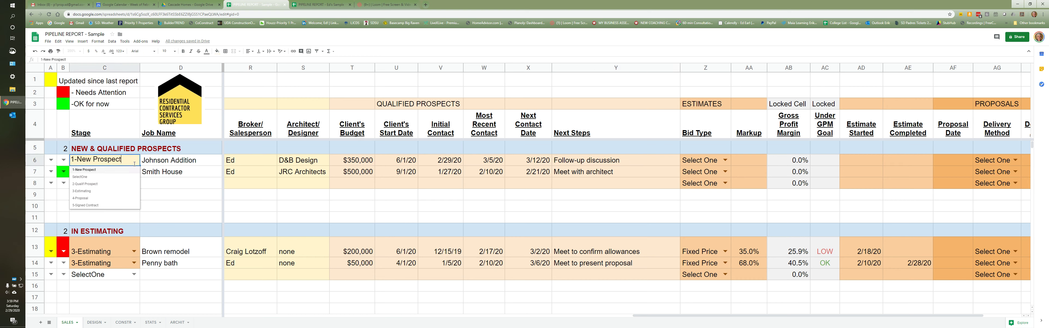
click(103, 185)
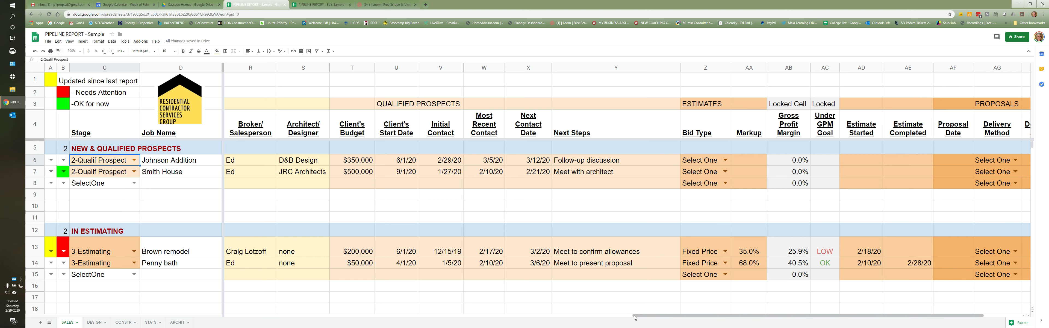
- Move the whole of row 6 into the In Estimating section, directly below the last job listed there
drag(637, 318, 703, 318)
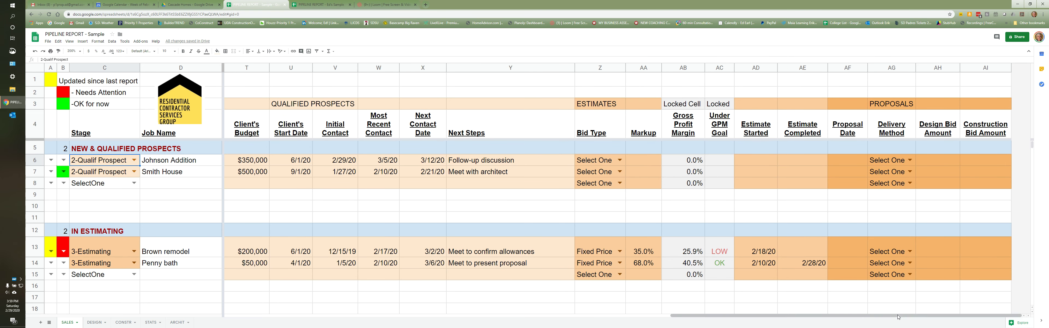
click(1026, 317)
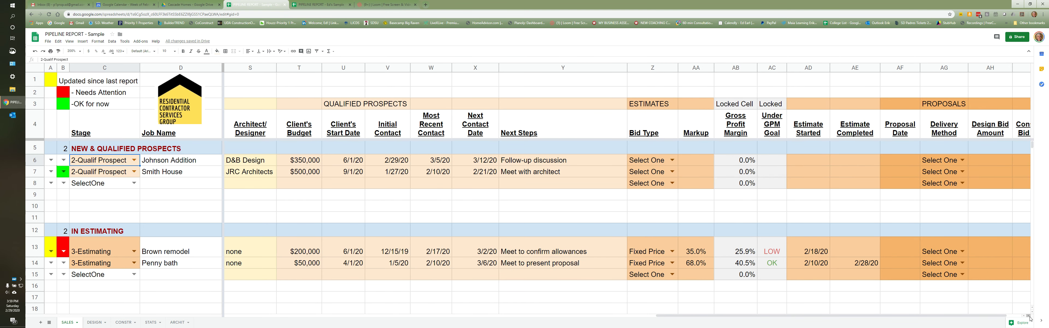
click(1030, 317)
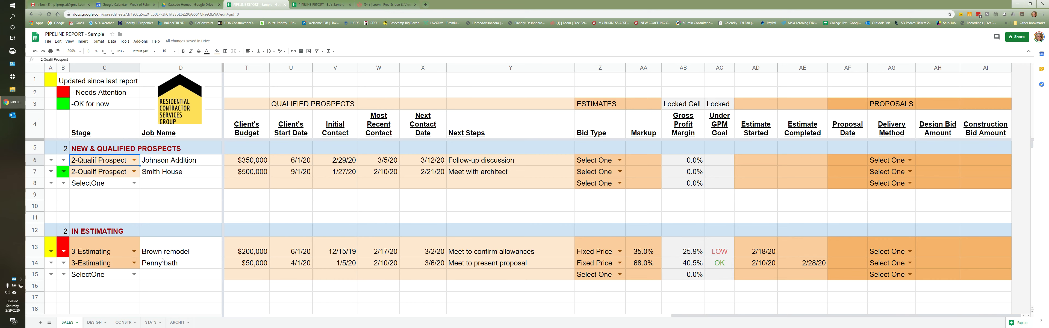
scroll(162, 260, down, 1)
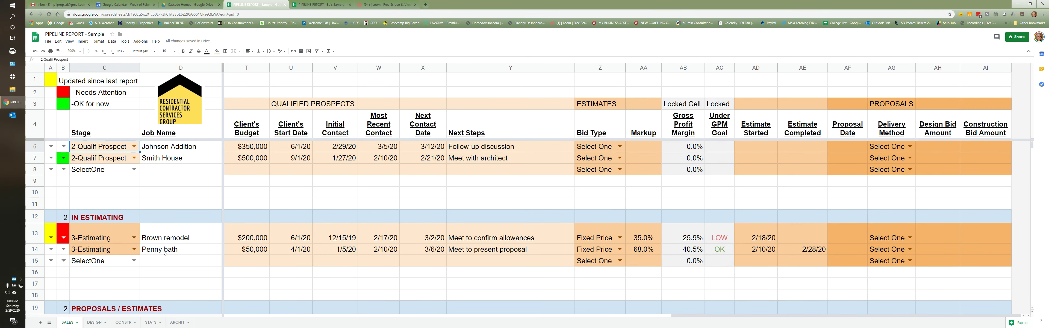
scroll(165, 252, up, 1)
scroll(165, 253, down, 1)
click(36, 147)
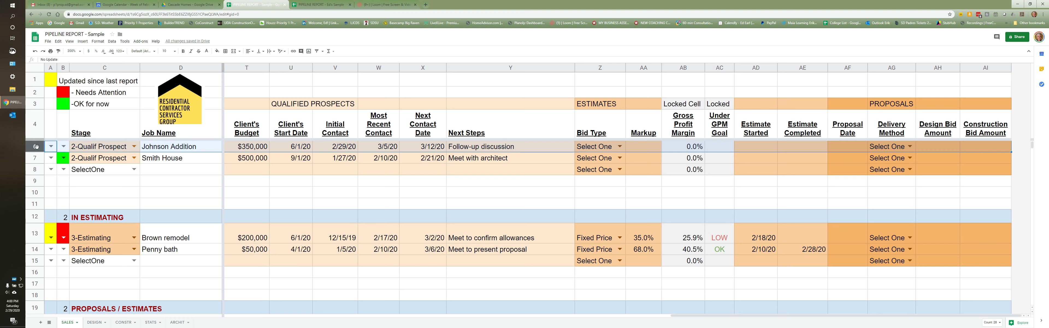
drag(36, 146, 36, 146)
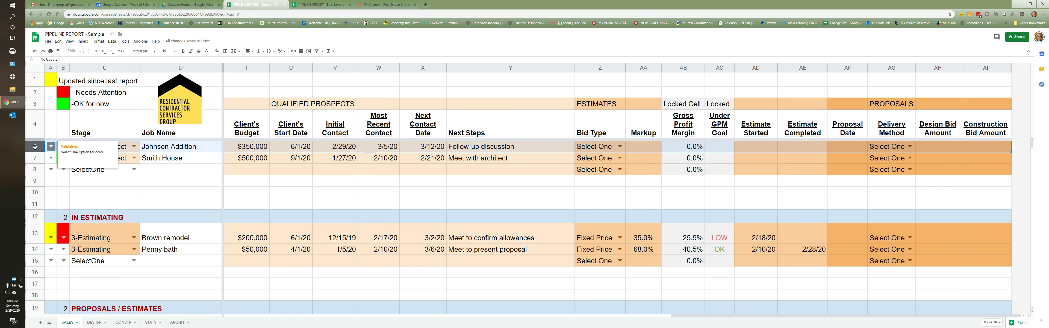
drag(35, 146, 10, 246)
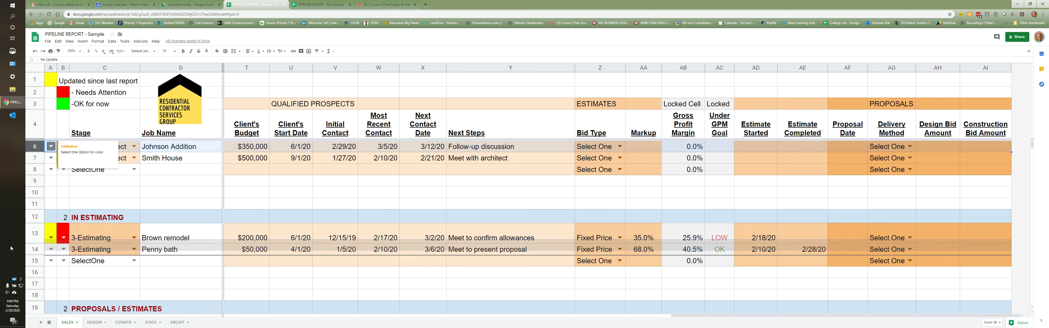
drag(11, 248, 11, 248)
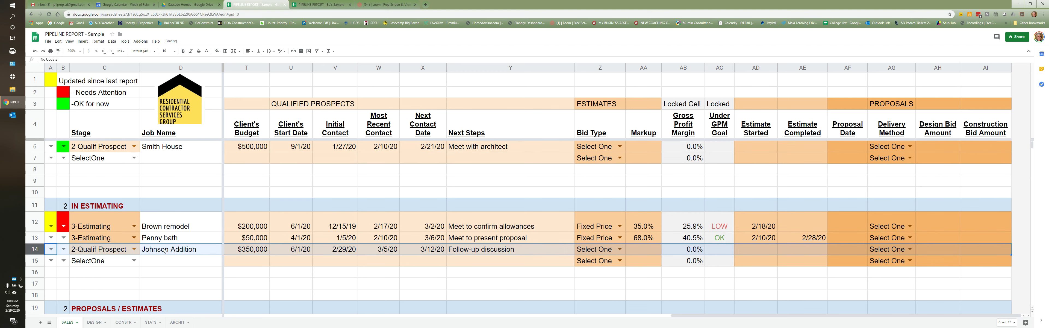
- Change the Stage of the moved job in row 14 to 3-Estimating
click(142, 249)
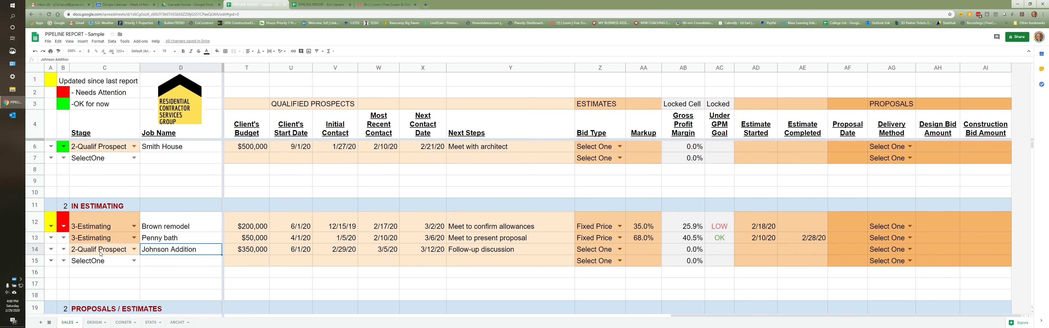
click(134, 249)
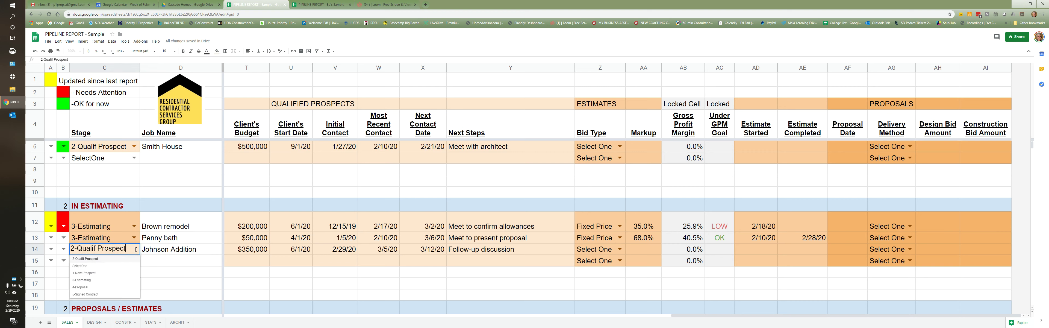
click(102, 280)
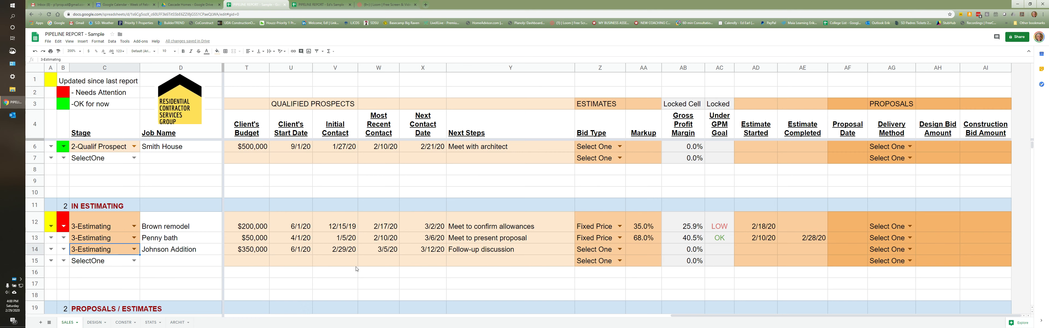
- Set row 14's Bid Type to Fixed Price and its Markup to 55%
click(620, 249)
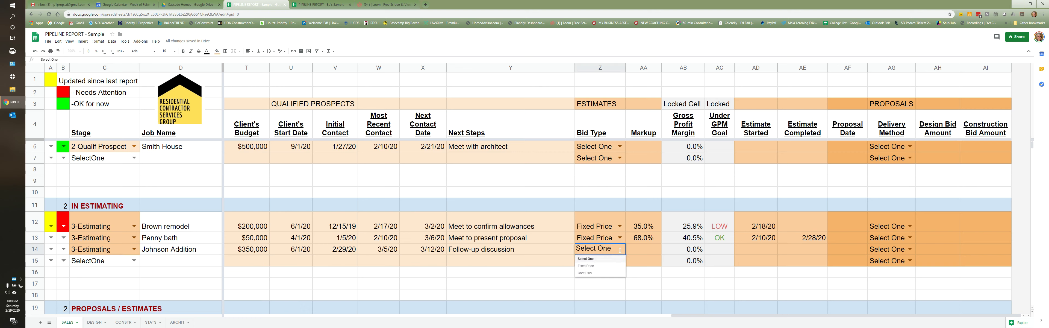
click(594, 267)
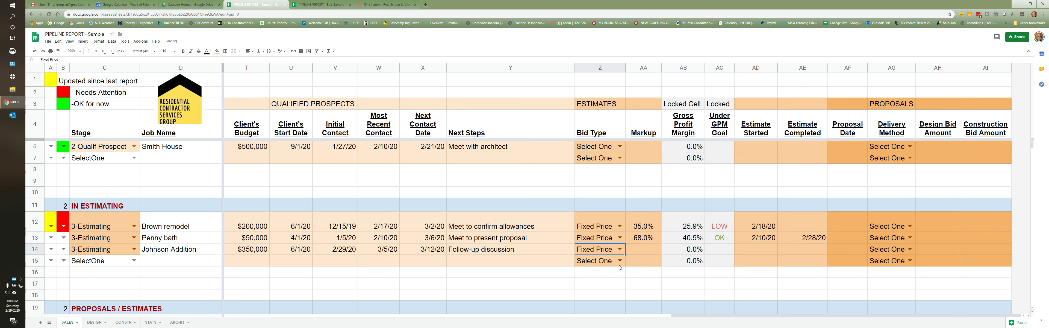
click(647, 250)
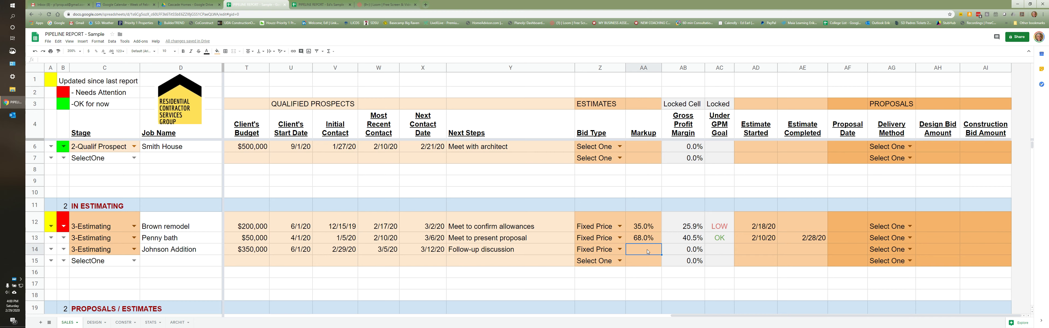
text(55)
key(Return)
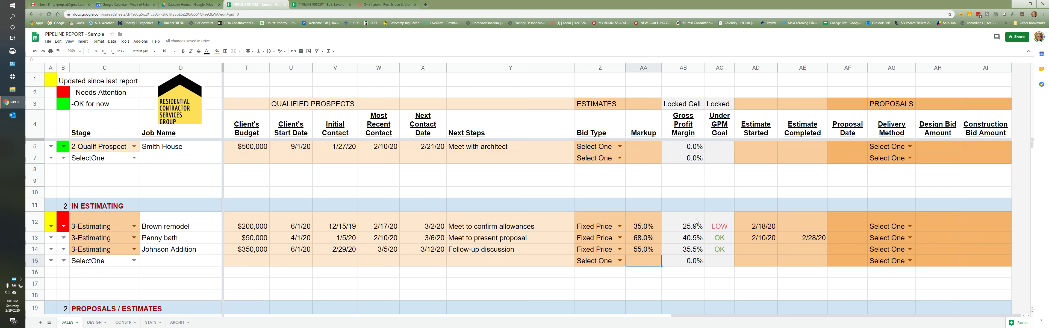
- Compare row 14's Gross Profit Margin and Under GPM Goal status with its Gross Margin Goal and Markup
click(689, 250)
click(719, 251)
click(699, 252)
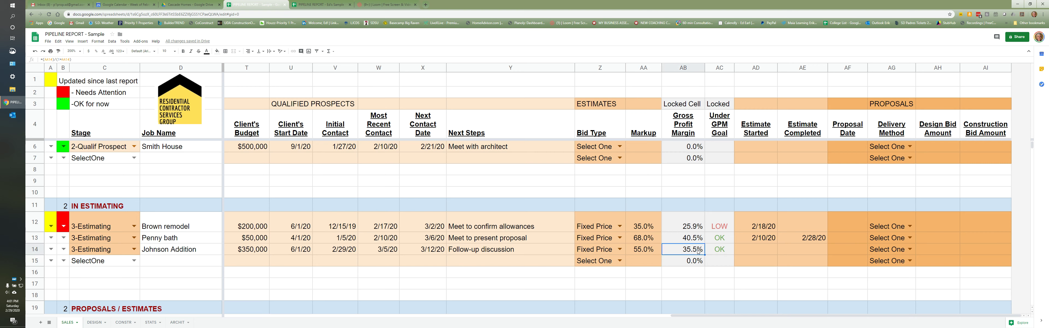
click(712, 250)
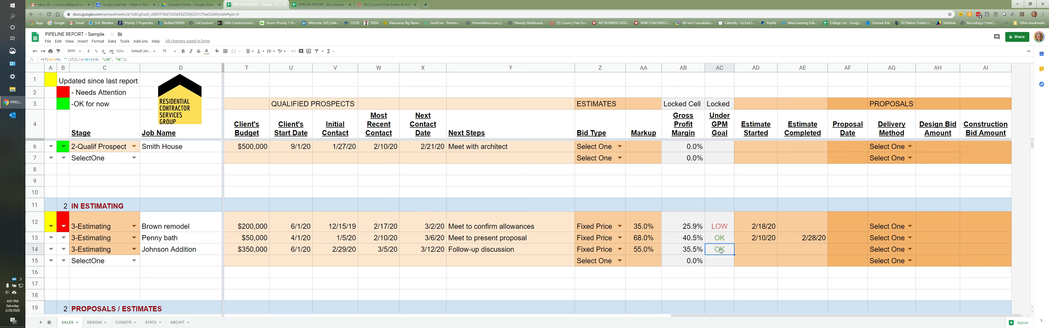
click(693, 254)
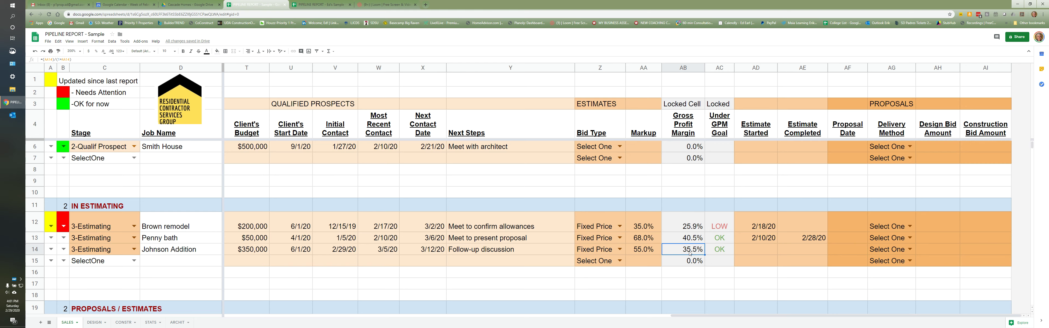
drag(683, 315, 375, 312)
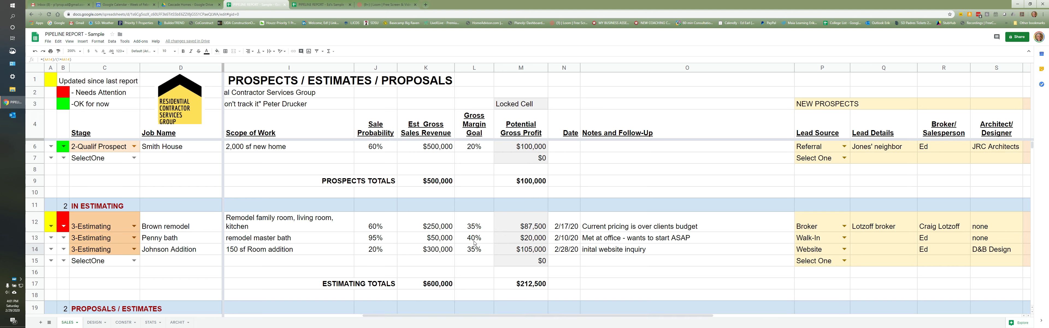
click(477, 252)
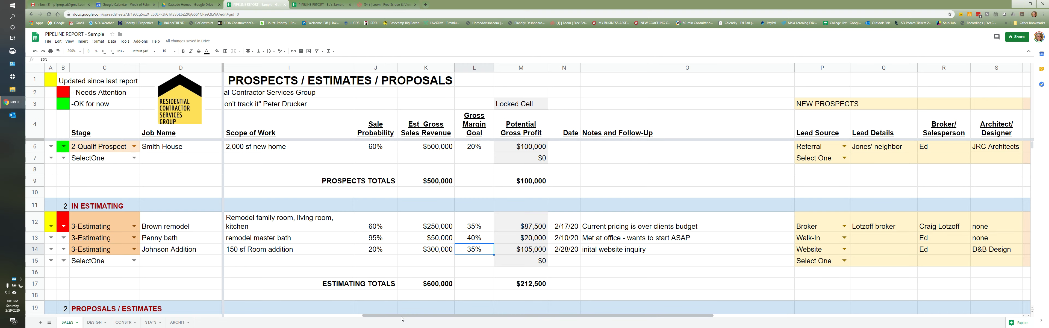
drag(450, 317, 758, 326)
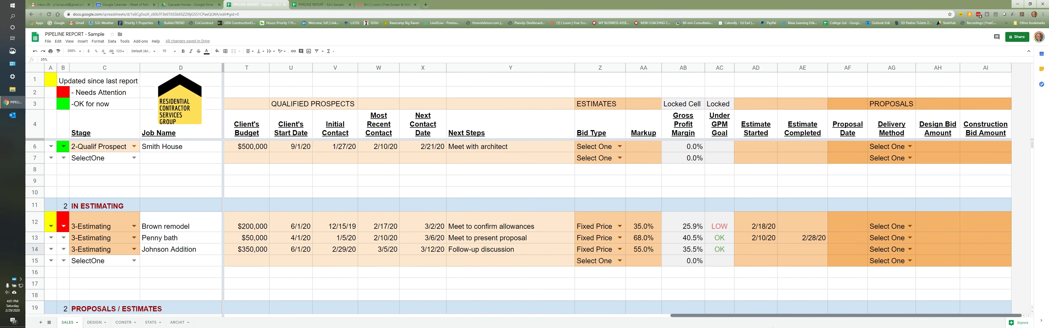
click(638, 251)
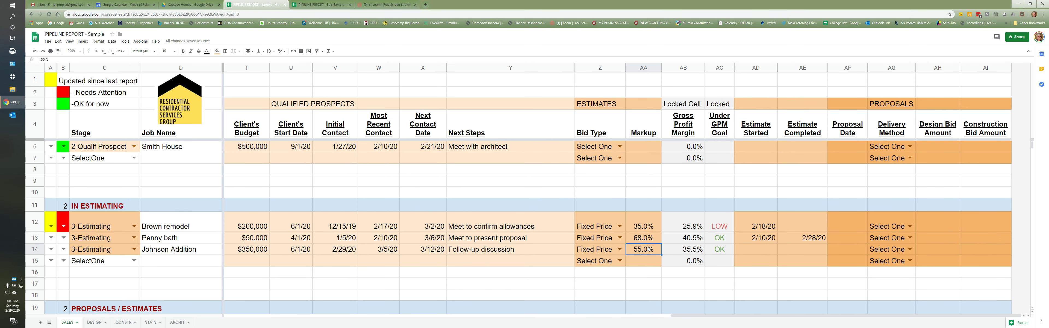
click(689, 252)
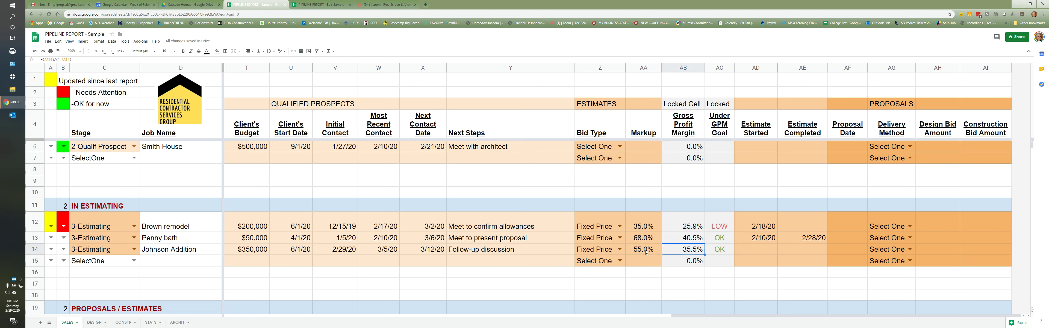
- Try a 50% Markup for the job in row 14, and restore it to 55%
click(637, 252)
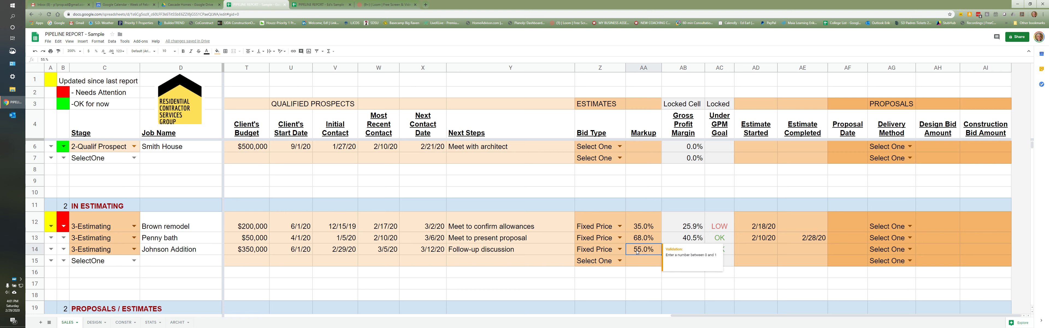
text(50%)
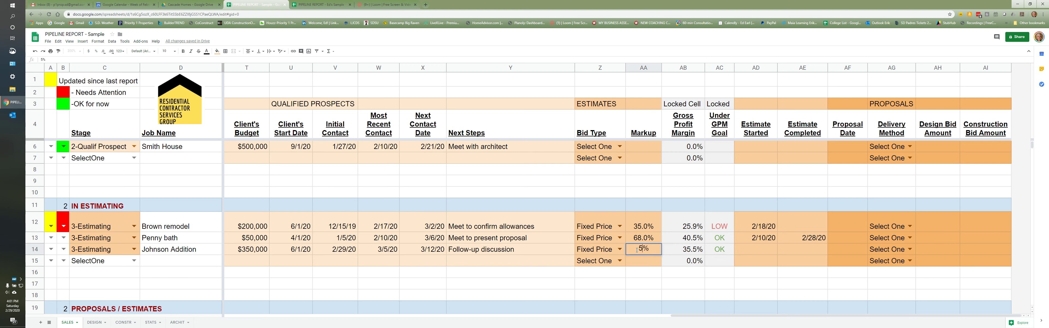
key(Return)
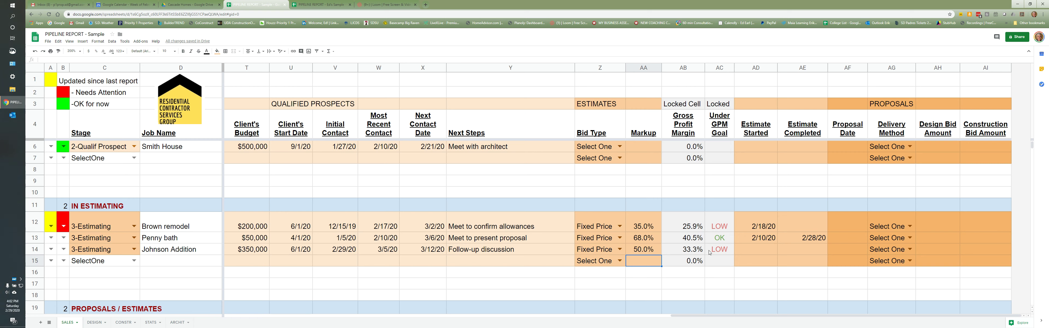
click(638, 252)
text(55)
key(Return)
- Enter 3/15/20 as row 14's Estimate Started date and 3/29/20 as its Estimate Completed date
click(760, 249)
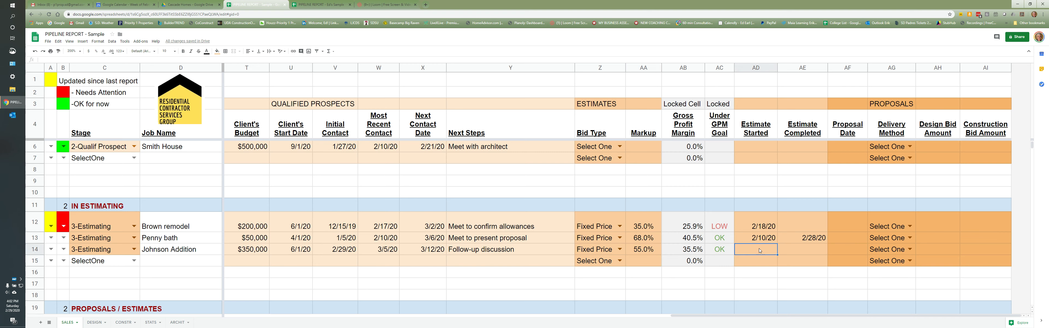
text(3/15/20)
key(Tab)
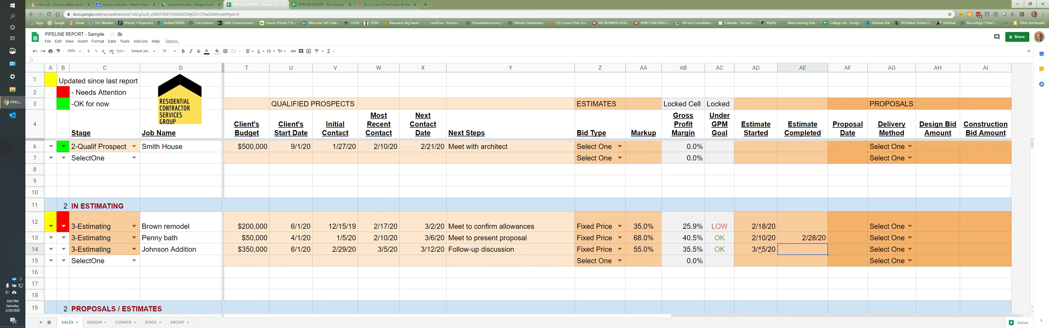
text(3/29/20)
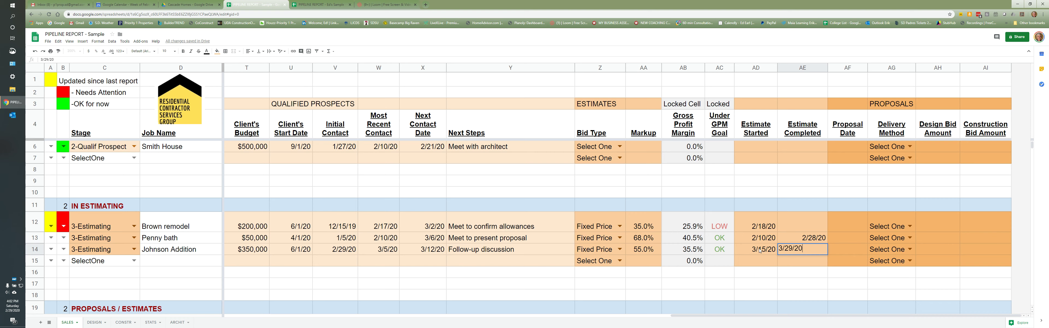
key(Tab)
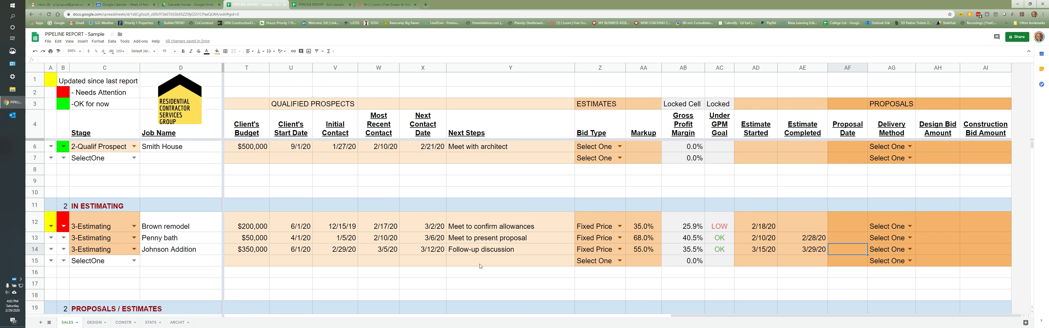
- Move the whole of row 14 into the Proposals / Estimates section, directly below the last job listed there
scroll(360, 235, down, 4)
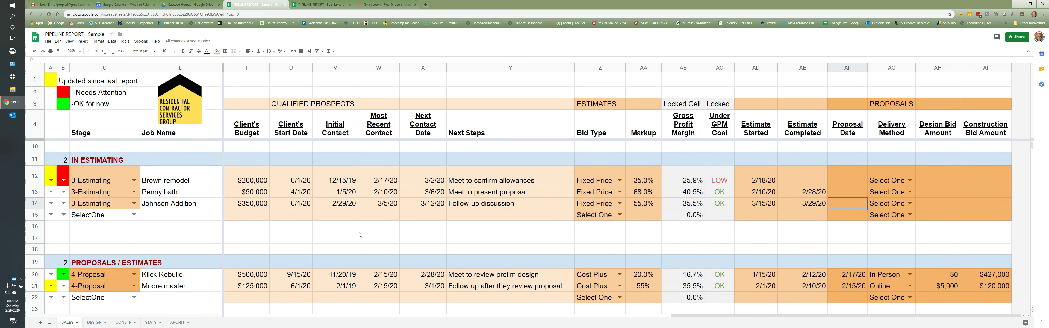
click(36, 203)
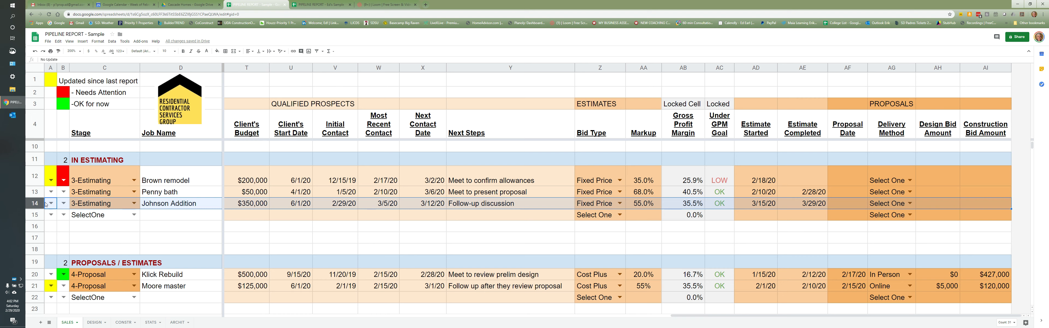
drag(35, 203, 27, 275)
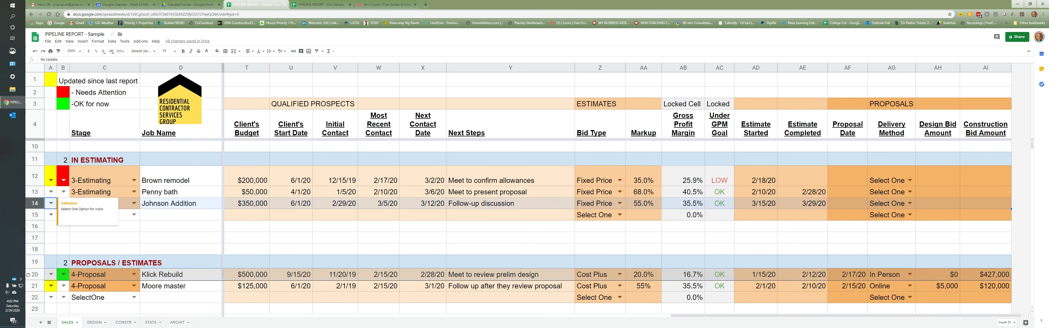
drag(27, 275, 26, 264)
scroll(27, 273, down, 1)
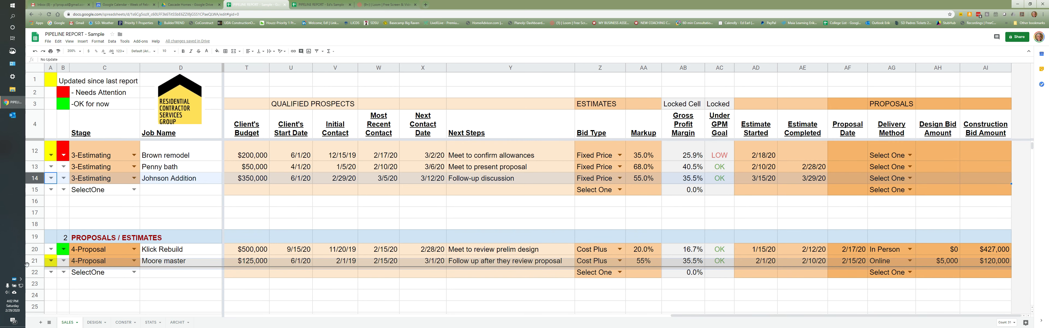
drag(27, 264, 26, 265)
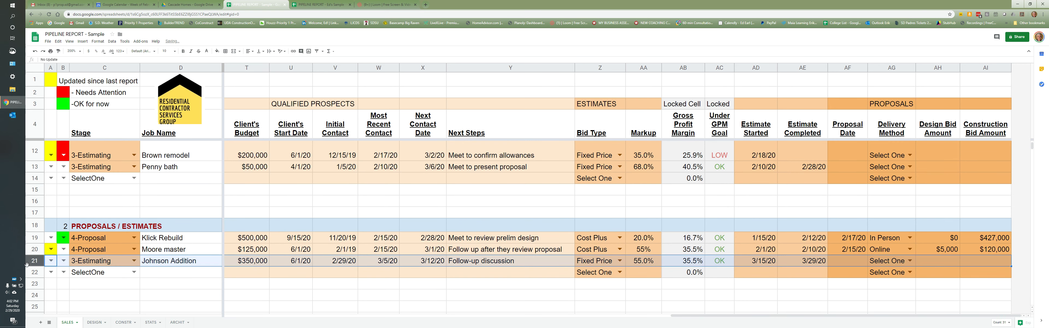
- Change the Stage of the moved job in row 21 to 4-Proposal
click(103, 262)
click(133, 261)
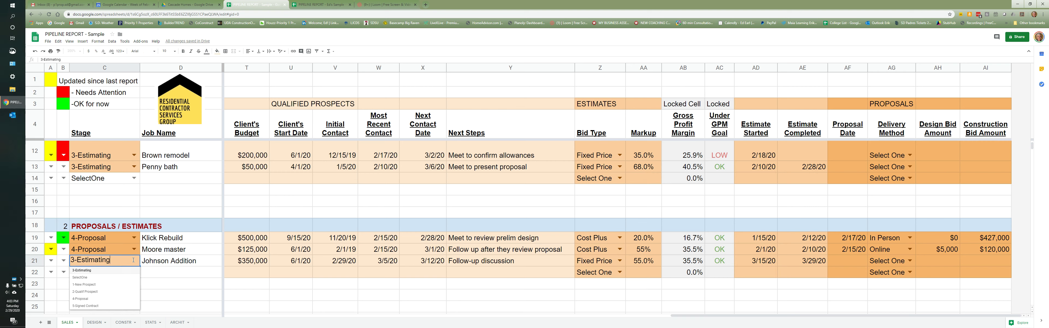
click(101, 298)
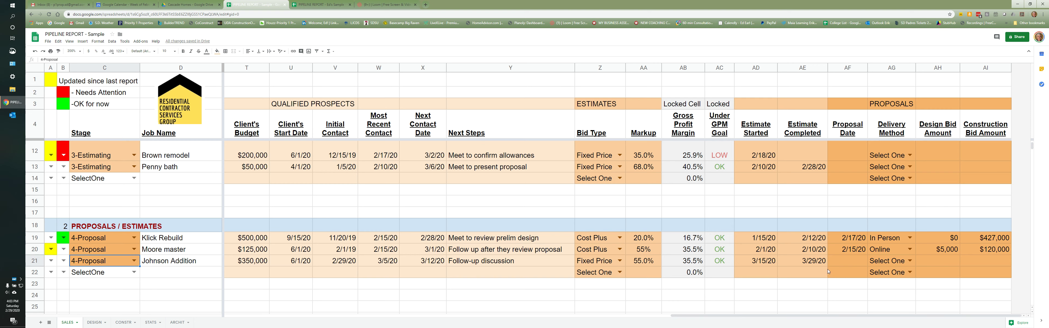
- Enter 4/1/20 as the Proposal Date for the job in row 21
click(812, 265)
click(849, 262)
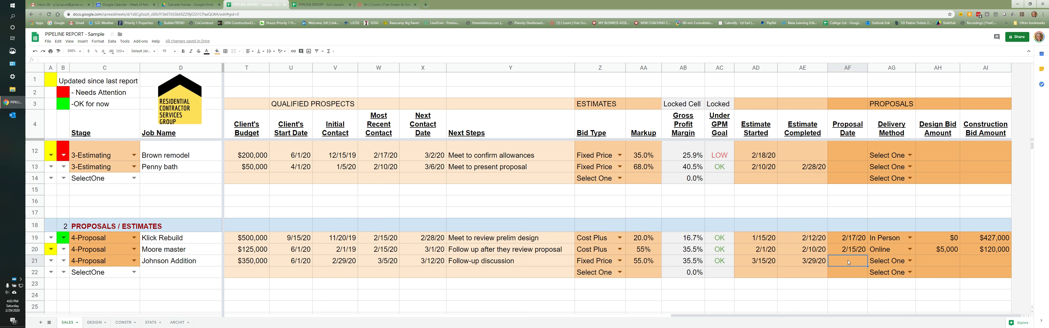
text(4/1/20)
key(Tab)
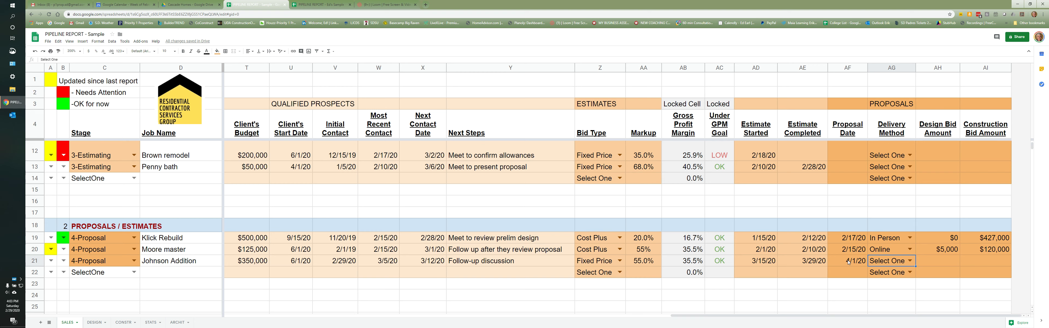
- Try Online and E-mail as row 21's Delivery Method, and settle on In Person
click(910, 260)
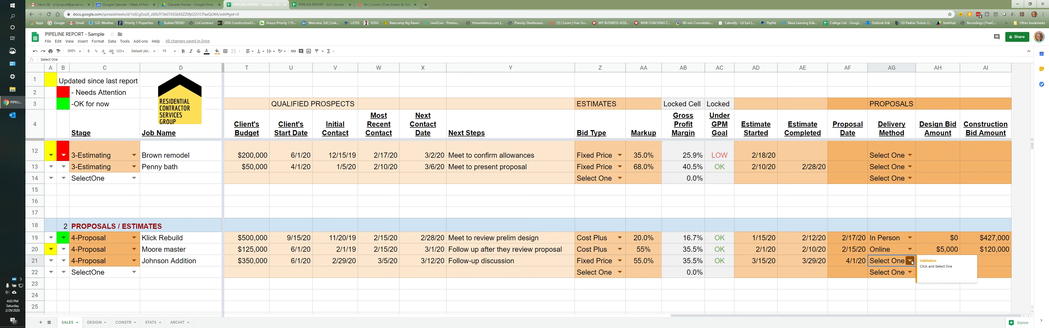
double_click(912, 260)
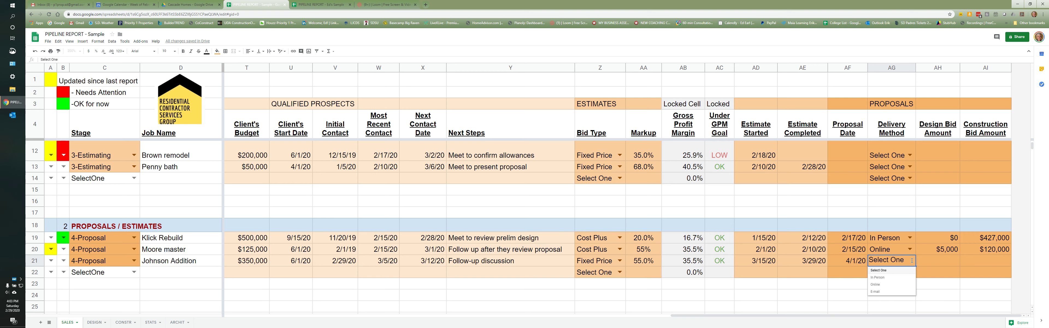
click(897, 285)
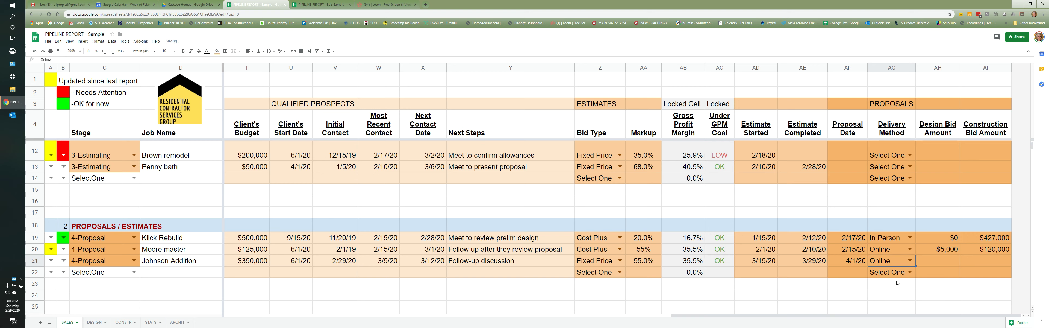
click(910, 262)
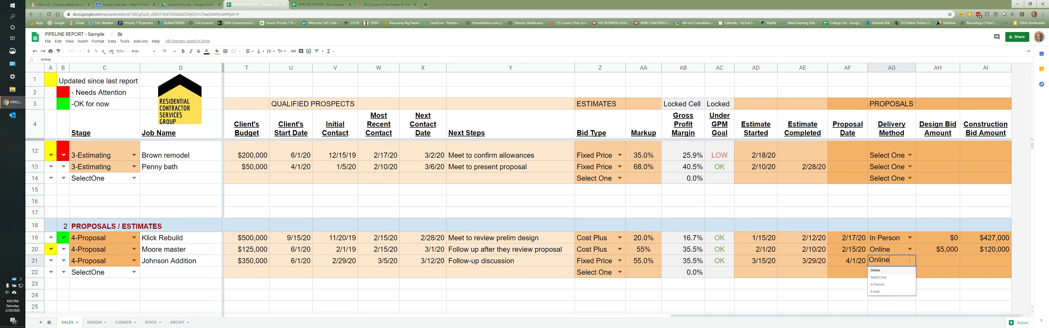
click(892, 291)
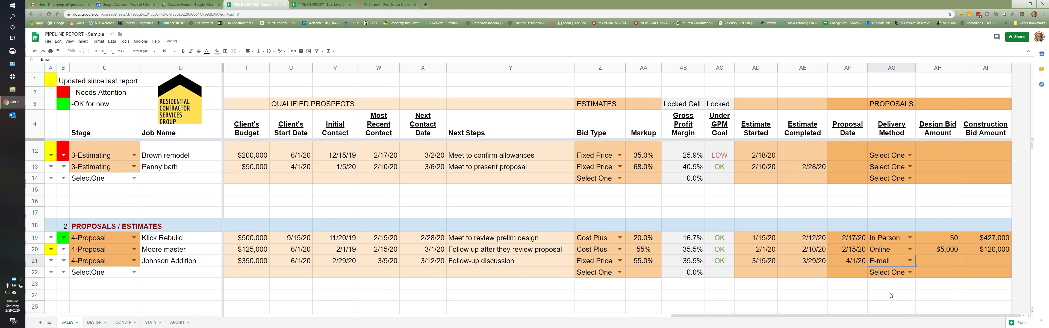
click(911, 263)
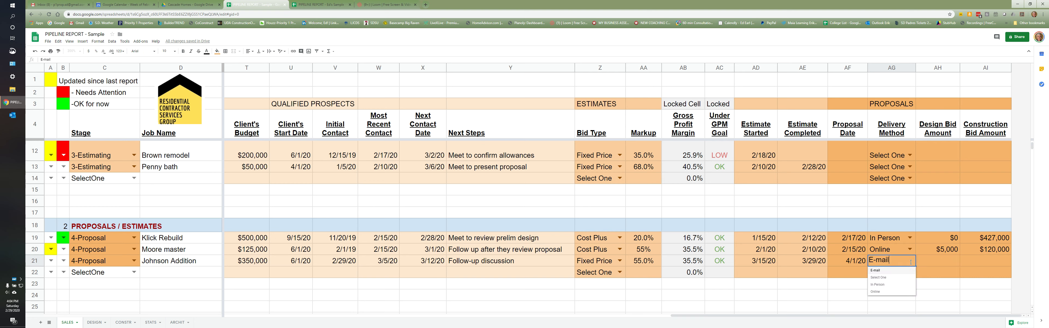
click(886, 285)
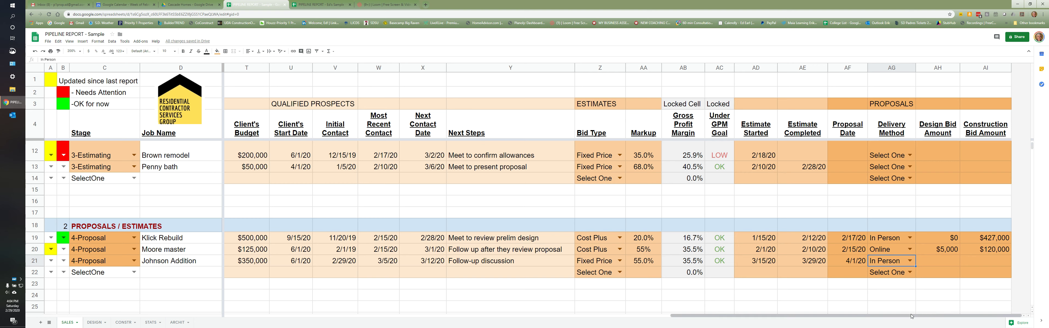
- Enter a Design Bid Amount of $0 and a Construction Bid Amount of $312,000 in row 21
click(944, 263)
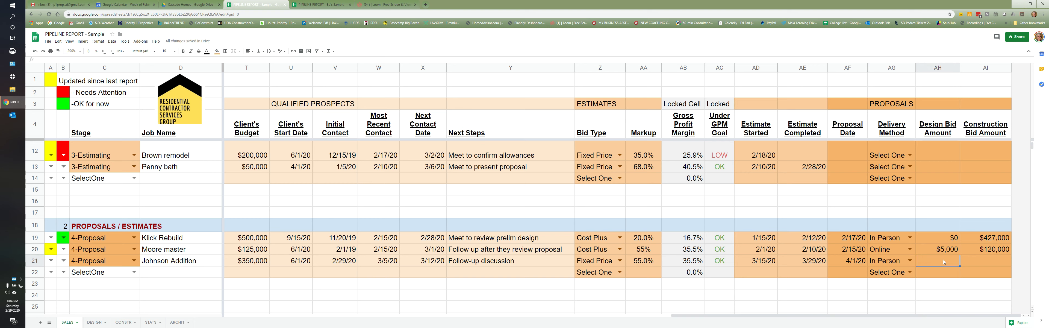
text(0)
key(Tab)
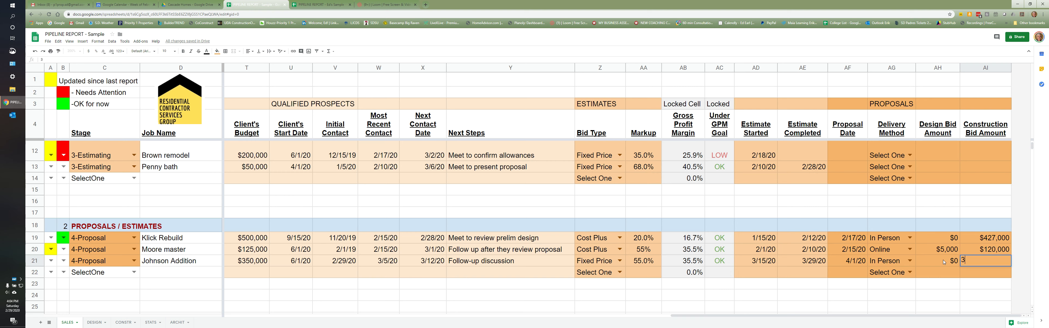
text(31)
text(2,00)
text(000)
key(Return)
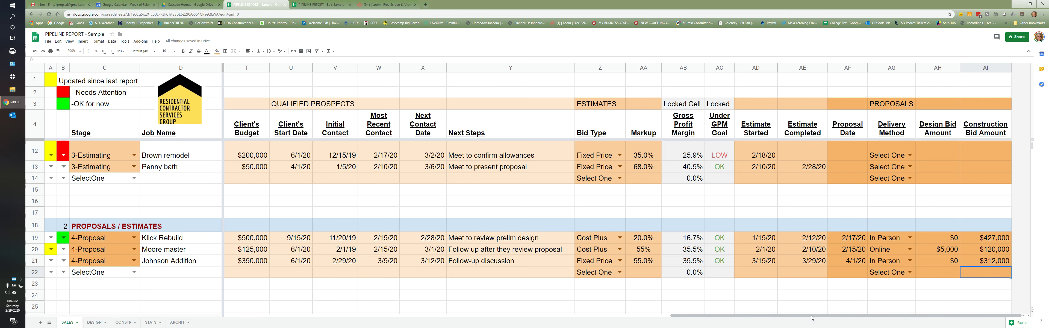
- Update row 21's Est Gross Sales Revenue to $312,000 to match its construction bid
drag(812, 318, 409, 303)
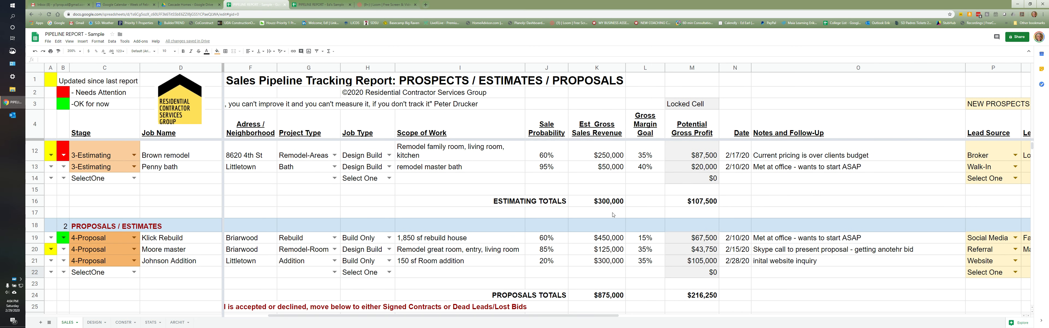
click(610, 264)
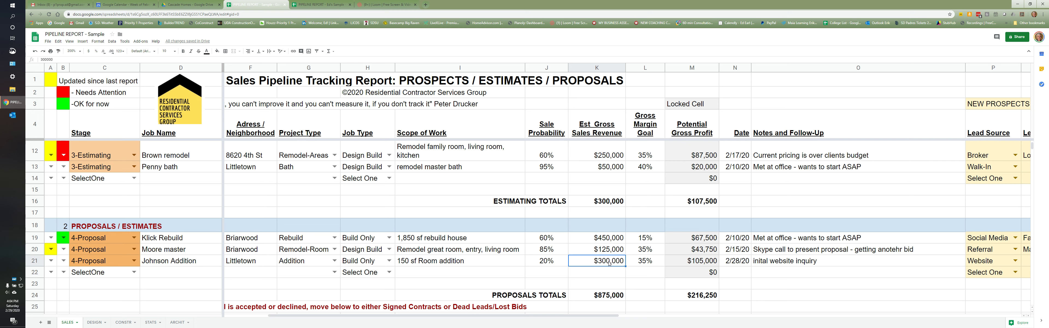
text(312000)
key(Return)
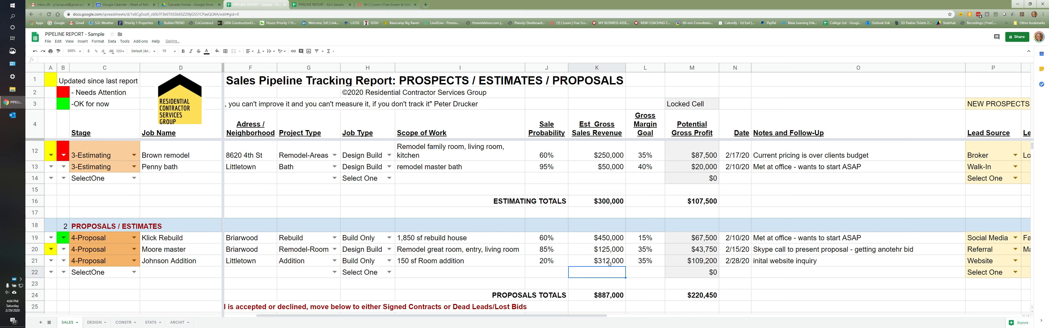
click(578, 262)
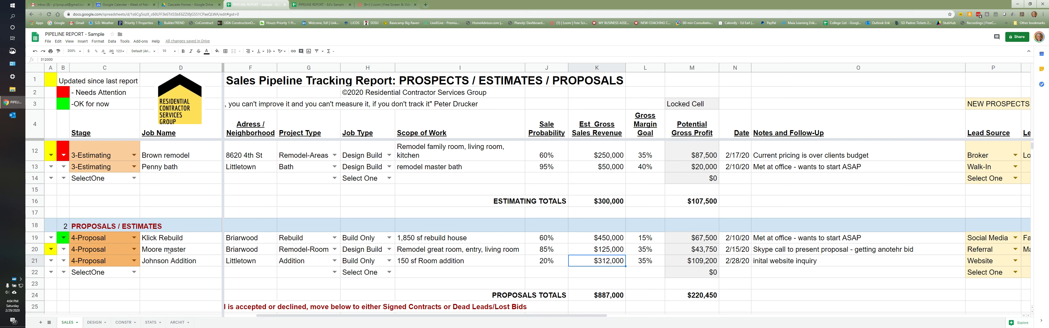
- Set the job count beside the Proposals / Estimates heading in row 18 to 3
click(64, 228)
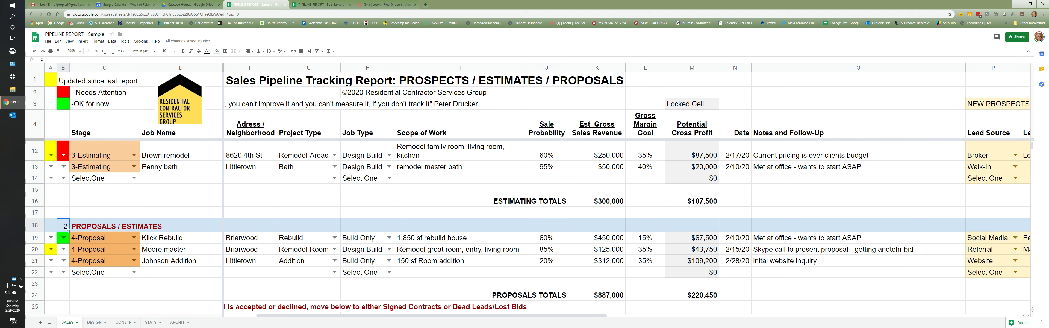
text(3)
key(Return)
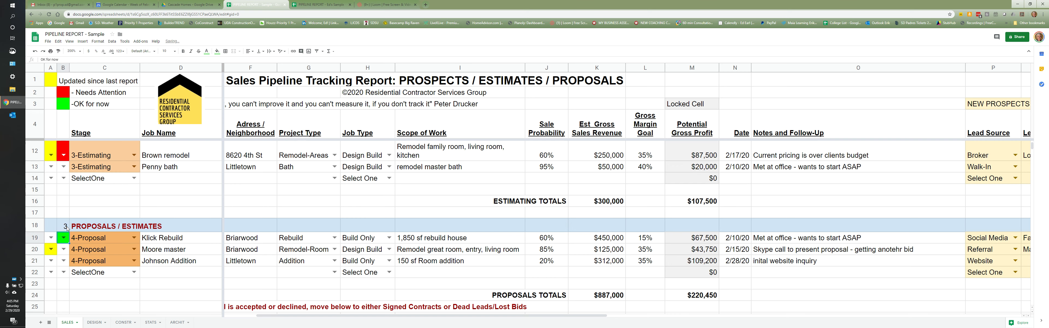
click(67, 229)
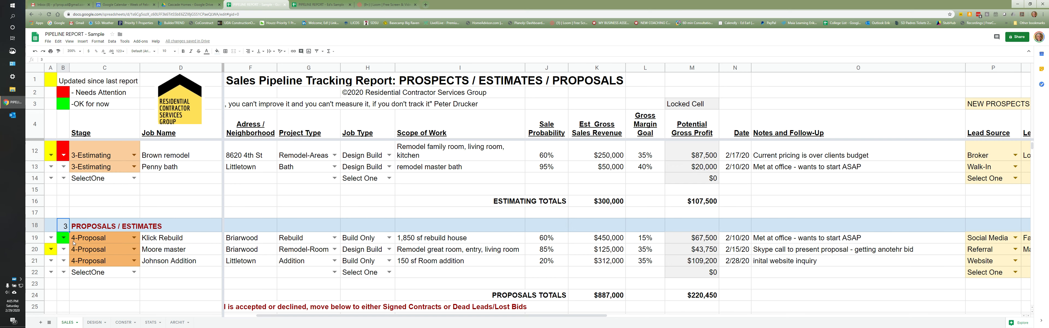
- Review the monthly key performance indicators on the STATS sheet, down to the project and meeting counts
click(150, 323)
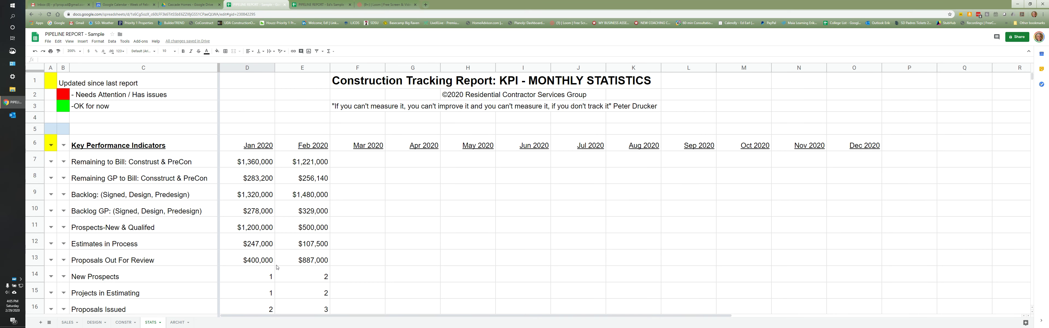
scroll(328, 265, down, 5)
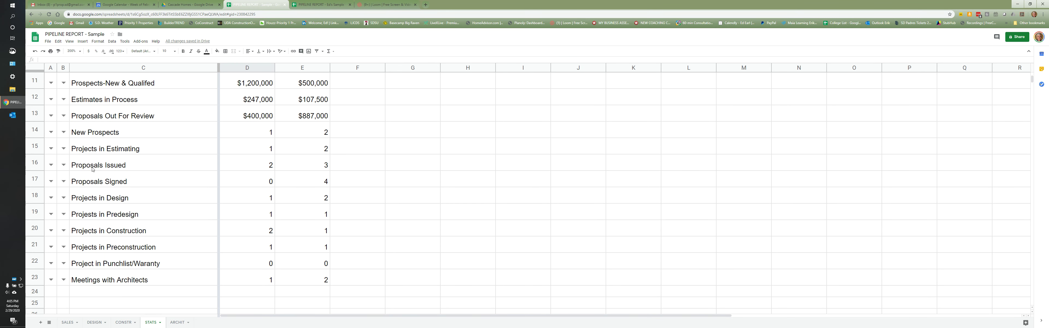
- Compare the Proposals Issued figure on the STATS sheet with the proposals section of the SALES sheet
click(326, 169)
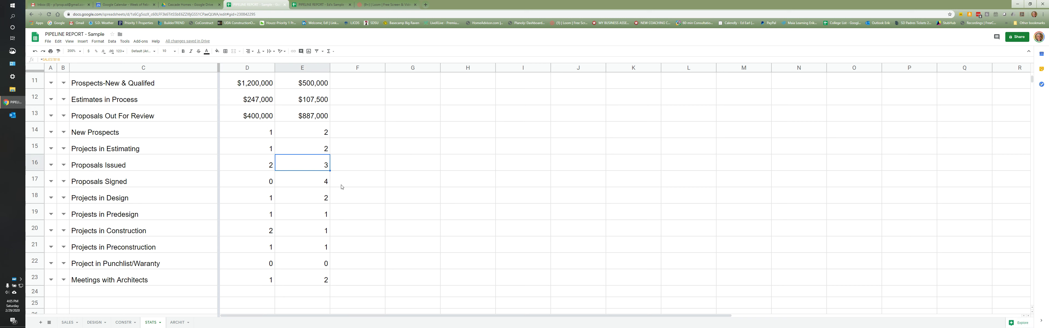
click(71, 324)
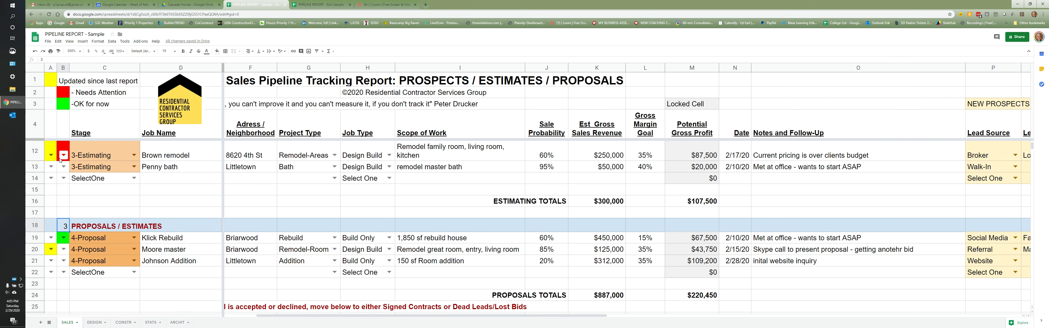
scroll(80, 222, up, 1)
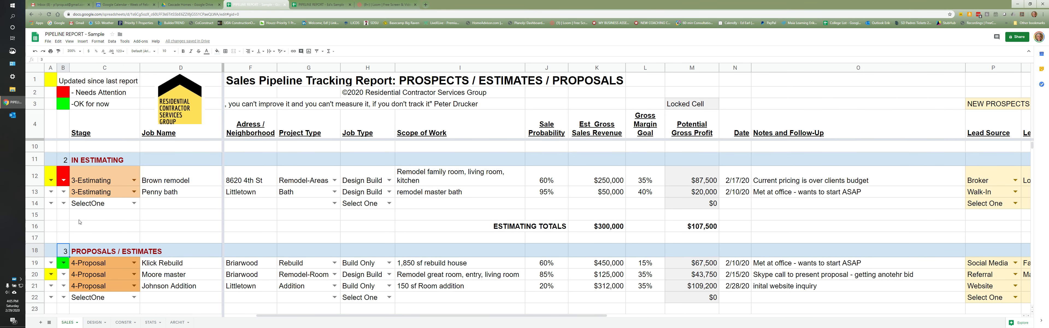
scroll(80, 222, down, 2)
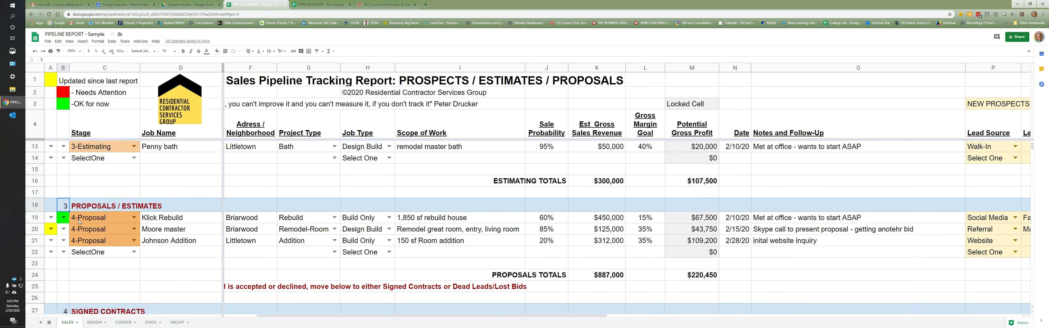
- Move the Build Only addition job from row 21 of the proposals section to row 31, the end of the Signed Contracts list
click(216, 315)
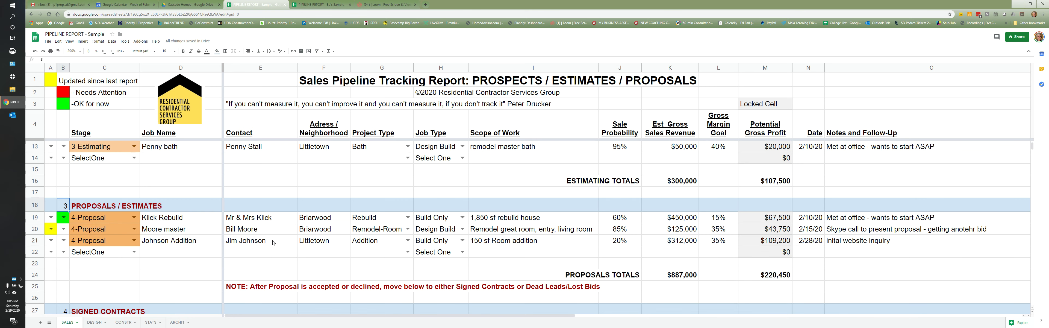
scroll(273, 243, down, 3)
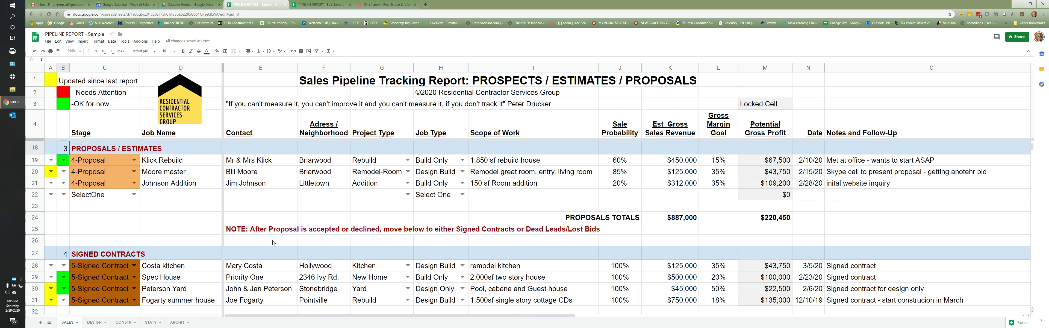
scroll(273, 243, down, 1)
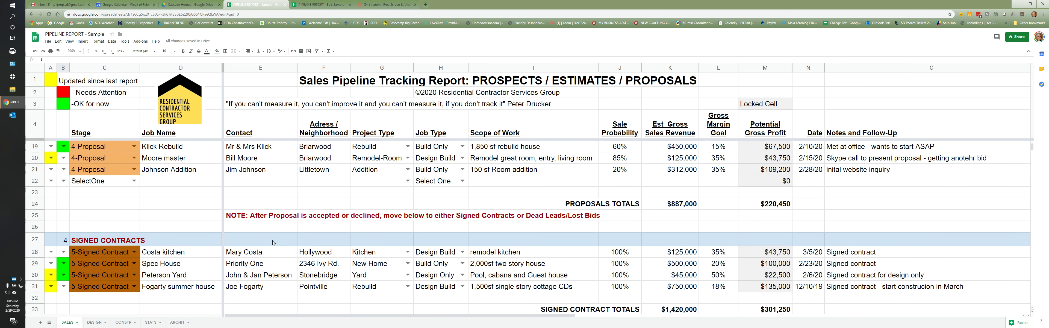
click(35, 170)
mouse_move(35, 169)
mouse_down()
mouse_move(29, 304)
mouse_move(37, 166)
mouse_up()
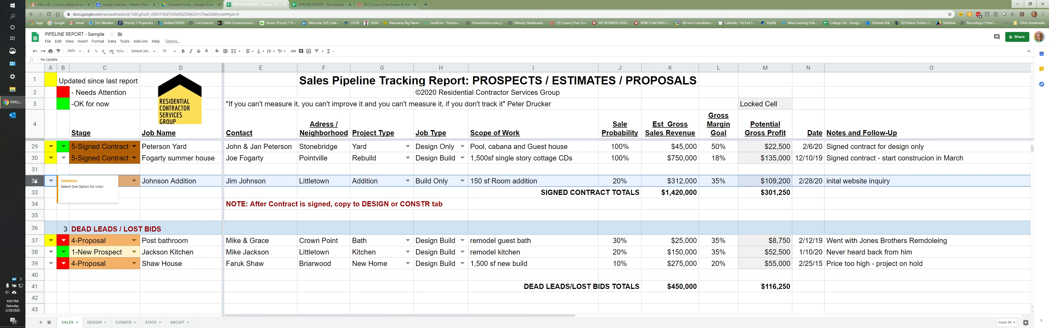
drag(35, 181, 36, 167)
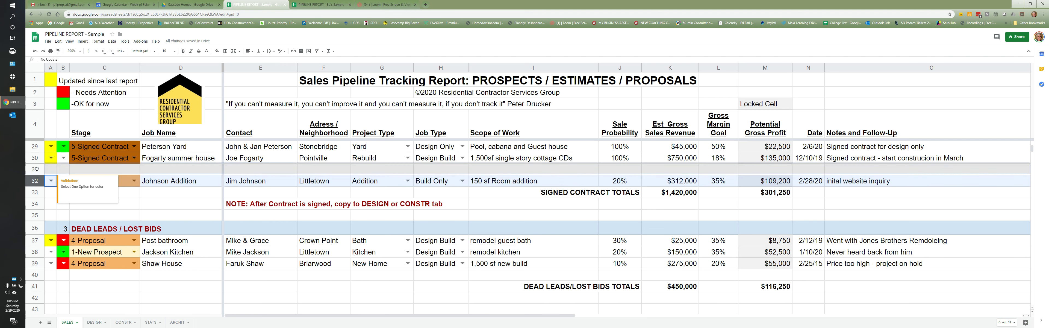
click(114, 184)
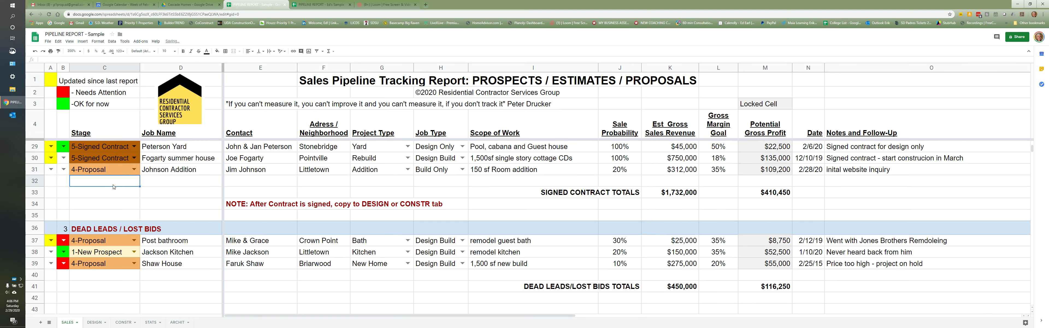
- Set the Stage of the addition job in row 31 to 5-Signed Contract
scroll(114, 186, up, 2)
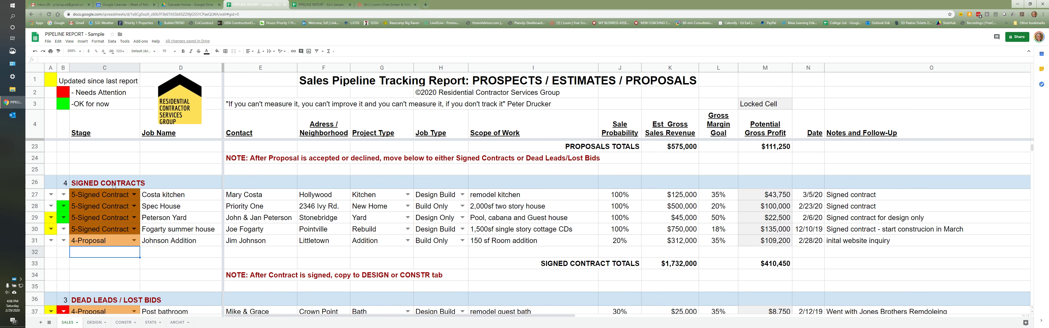
click(134, 240)
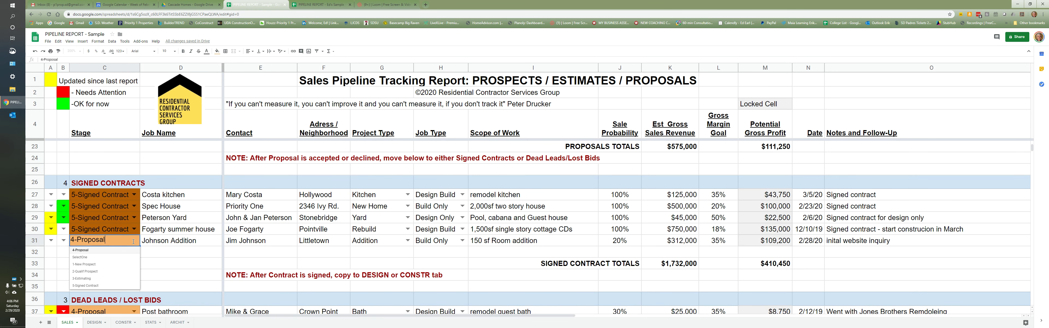
click(105, 284)
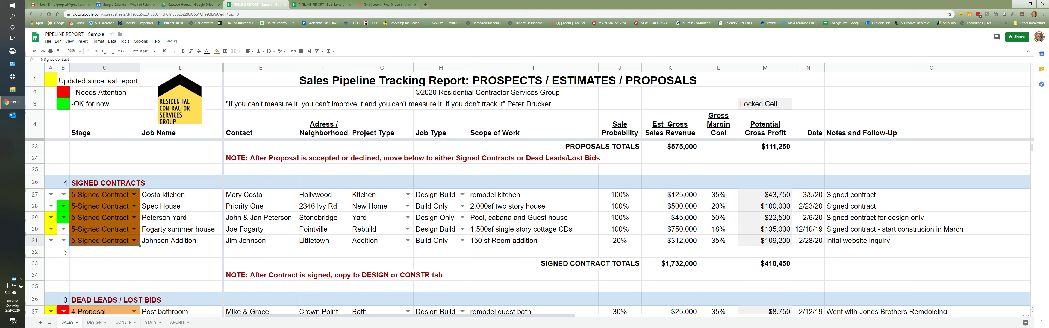
- Flag row 31 as OK for now and as Updated Since Last Report
click(63, 240)
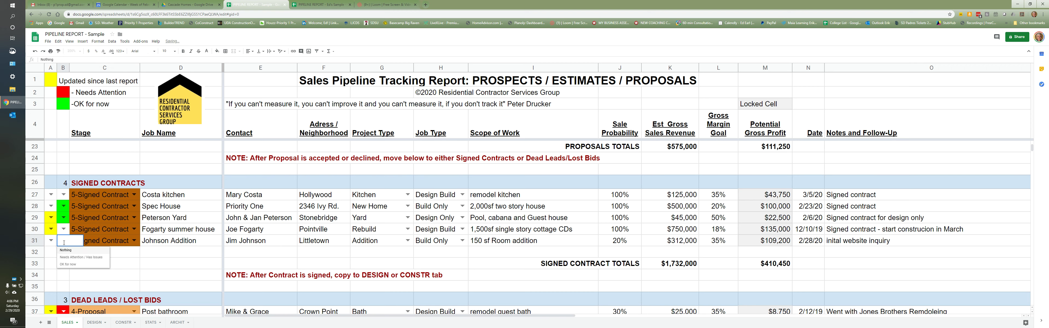
click(68, 265)
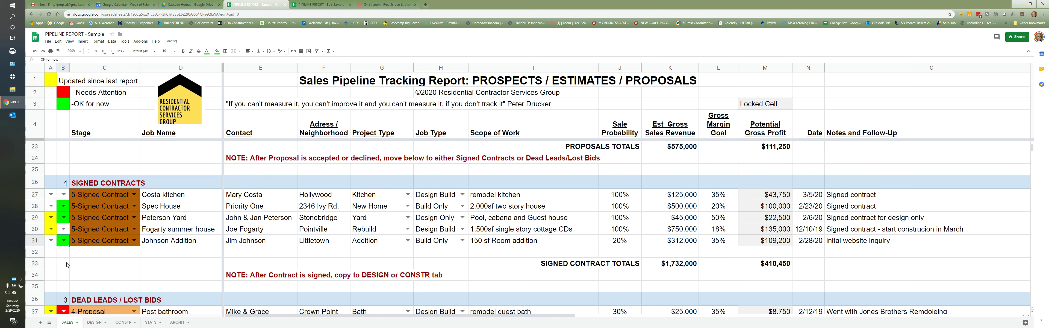
click(51, 242)
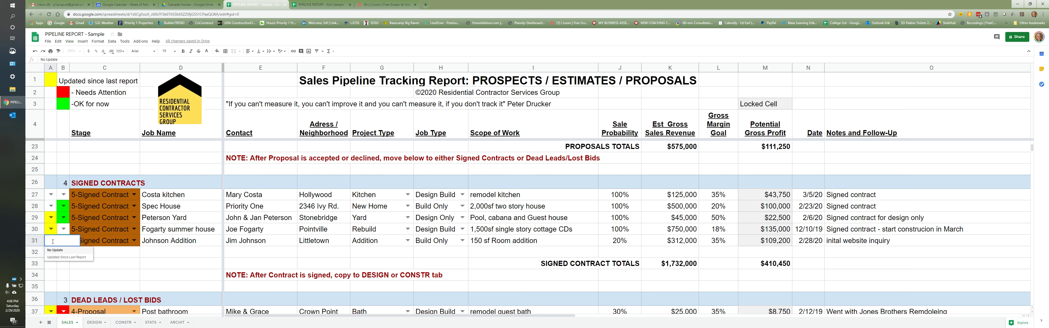
click(54, 258)
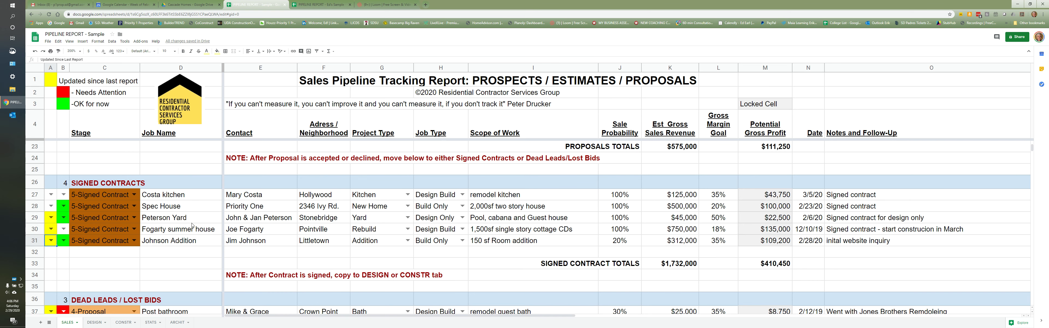
- Review the Signed Contracts section, its note about copying to the DESIGN or CONSTR tab, and the Dead Leads / Lost Bids section
scroll(185, 227, up, 1)
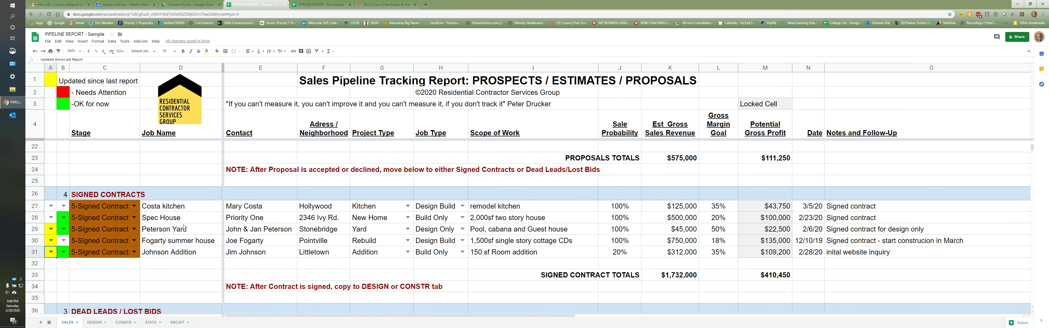
scroll(184, 228, down, 1)
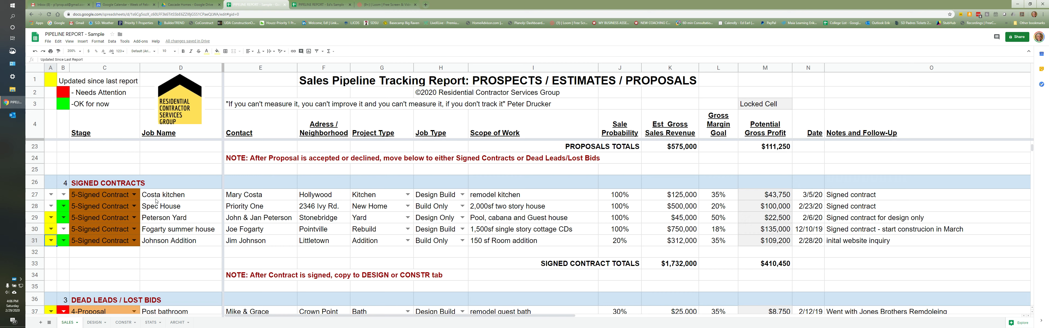
scroll(174, 237, down, 1)
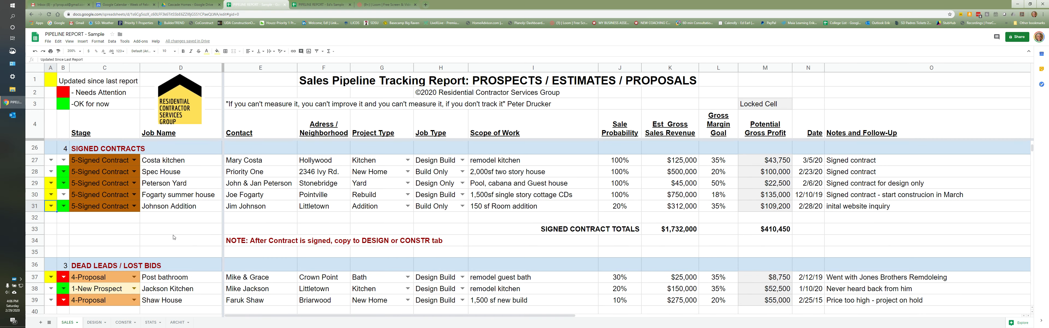
scroll(104, 245, down, 1)
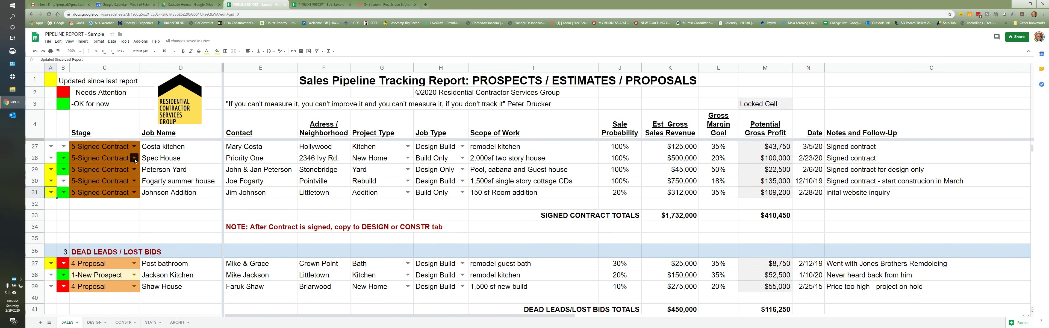
scroll(206, 191, up, 1)
scroll(205, 191, up, 1)
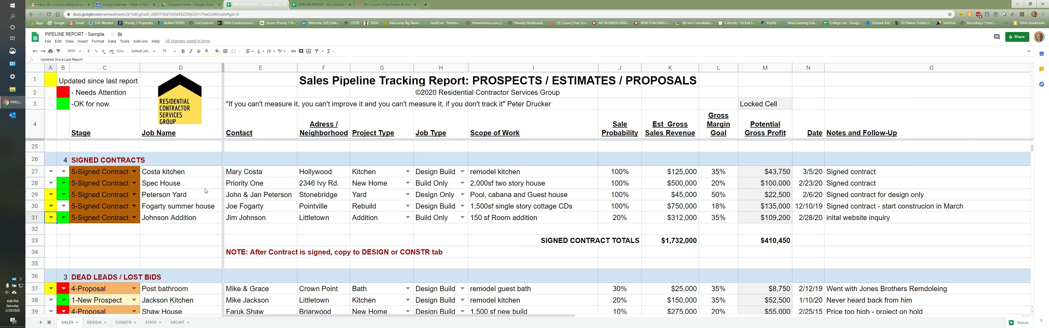
click(171, 221)
drag(174, 222, 494, 223)
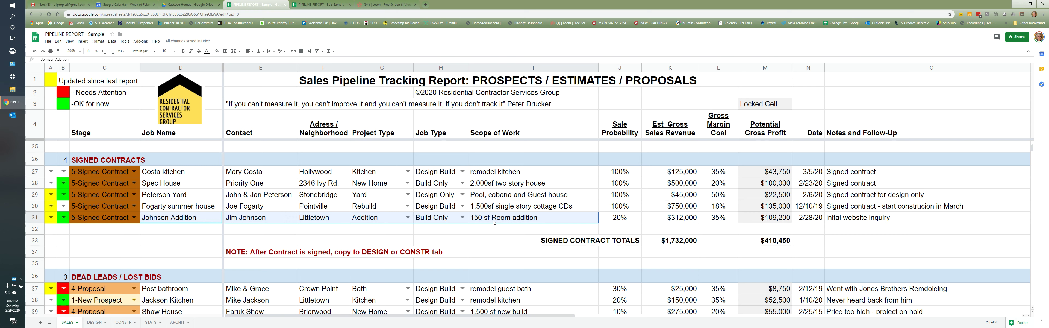
key(ctrl+c)
- Examine the Construction and Preconstruction sections of the CONSTR sheet
click(123, 323)
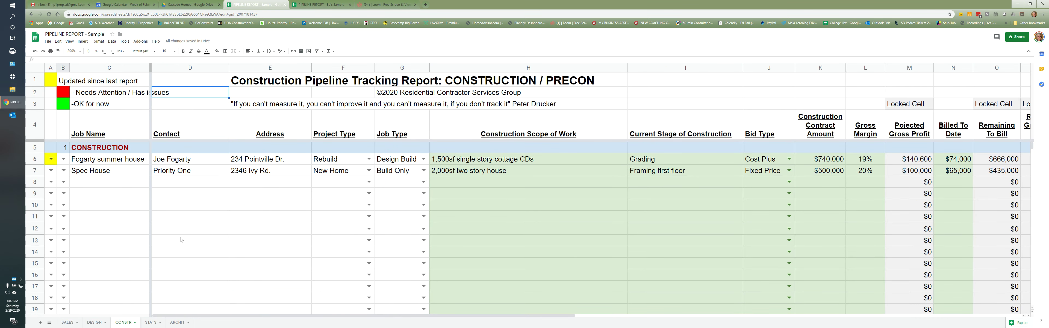
scroll(181, 240, down, 3)
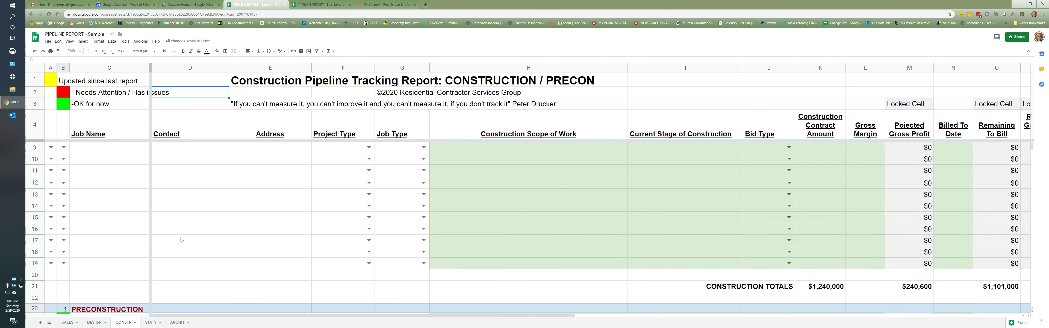
scroll(181, 240, down, 1)
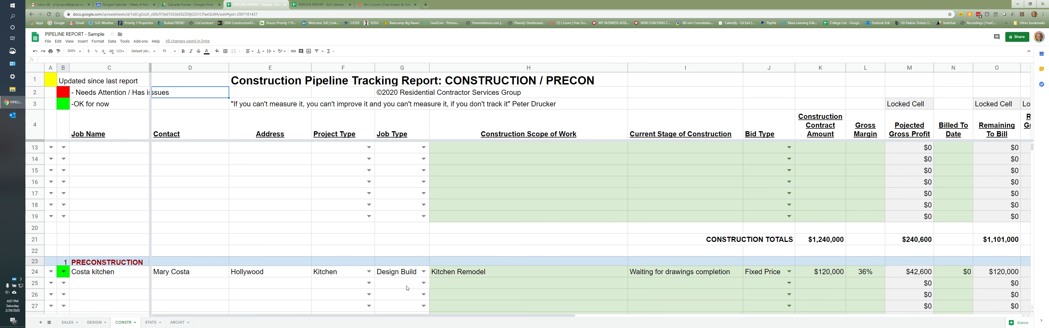
scroll(395, 253, up, 4)
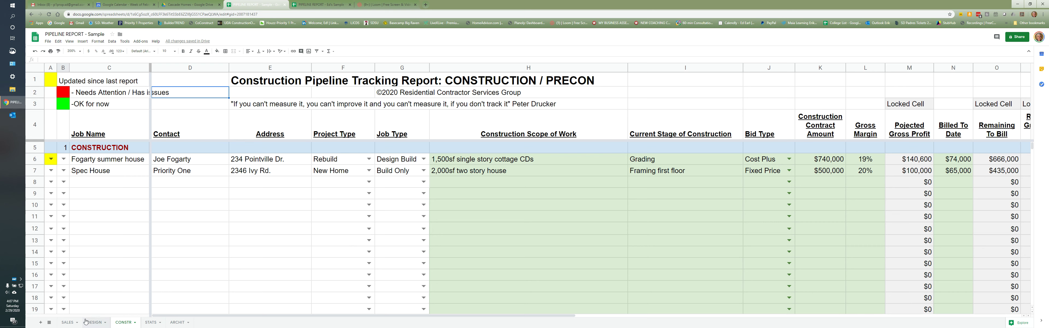
- Copy the Job Name through Job Type cells of SALES row 31 into row 8 of the CONSTR sheet's Construction section
click(68, 323)
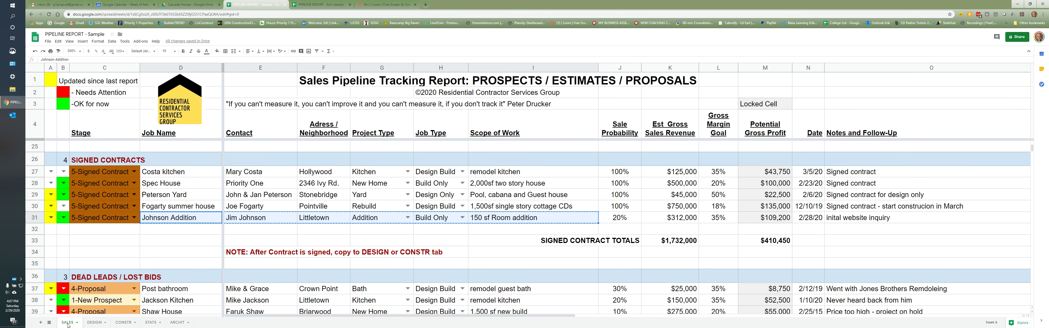
click(184, 252)
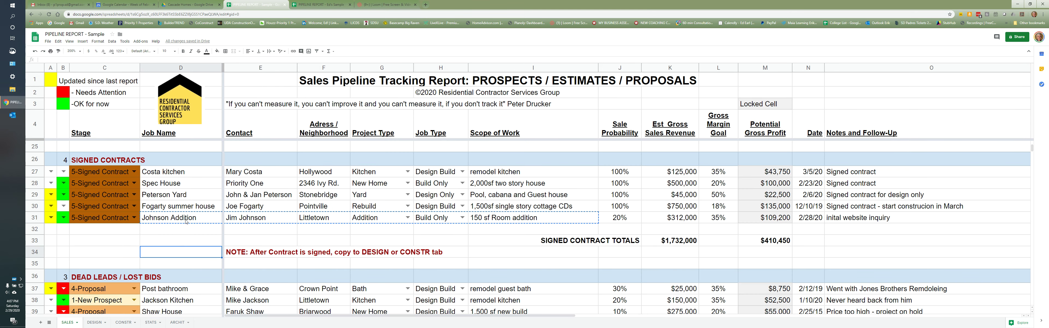
drag(186, 221, 425, 221)
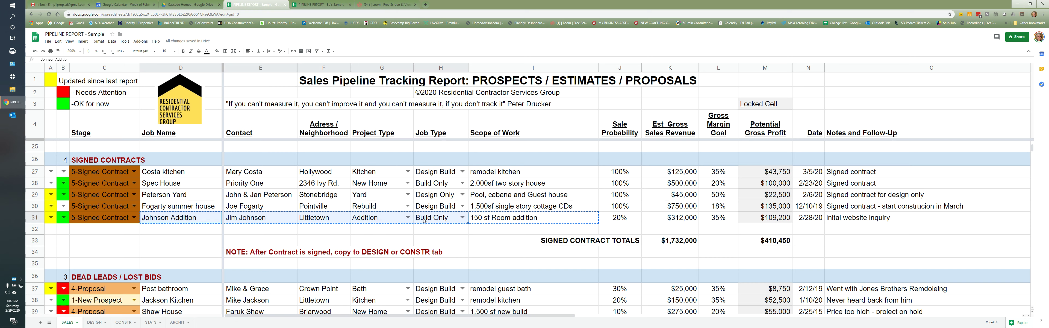
key(ctrl+c)
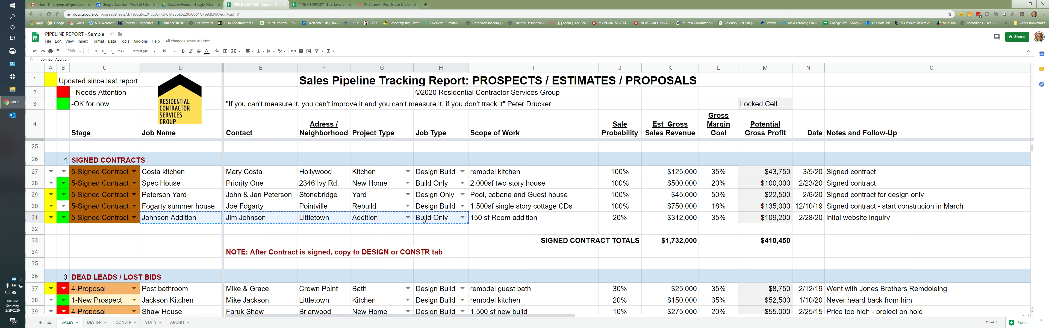
click(123, 322)
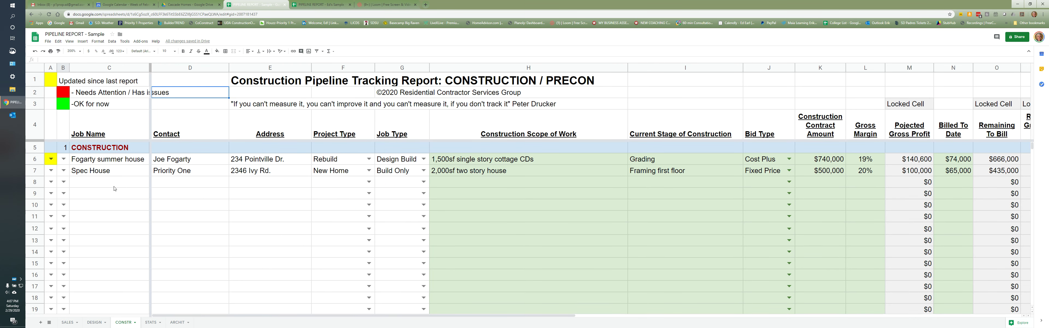
drag(114, 187, 380, 184)
key(ctrl+v)
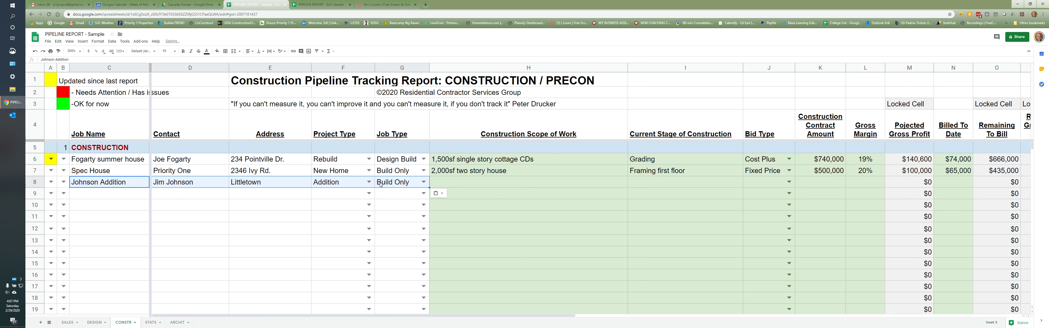
- Enter "150 sf master bedroom addtion w new foundation" as row 8's Construction Scope of Work on CONSTR, consulting the scope in SALES row 31
click(539, 135)
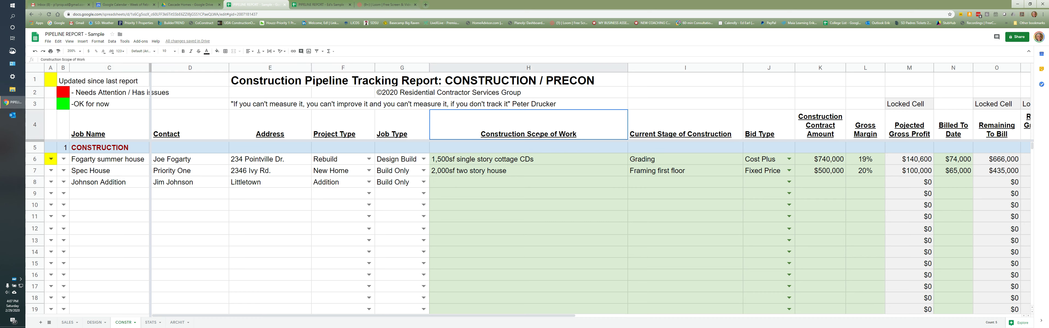
click(474, 183)
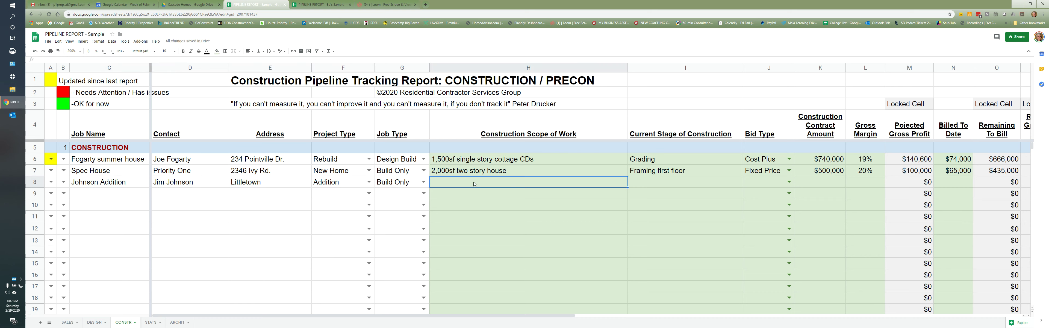
click(515, 137)
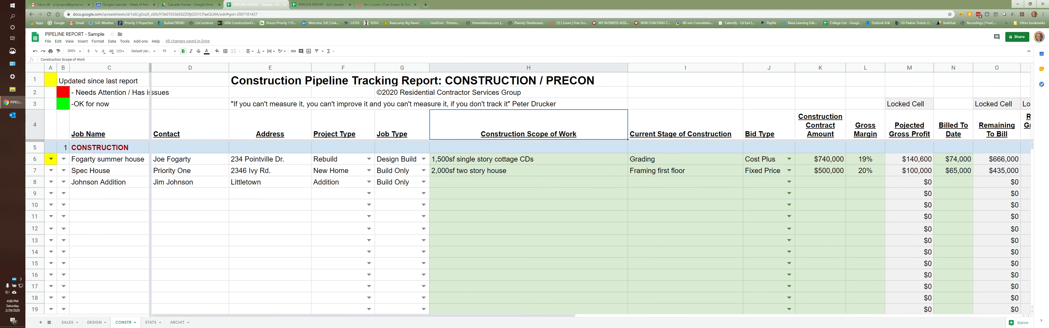
click(65, 322)
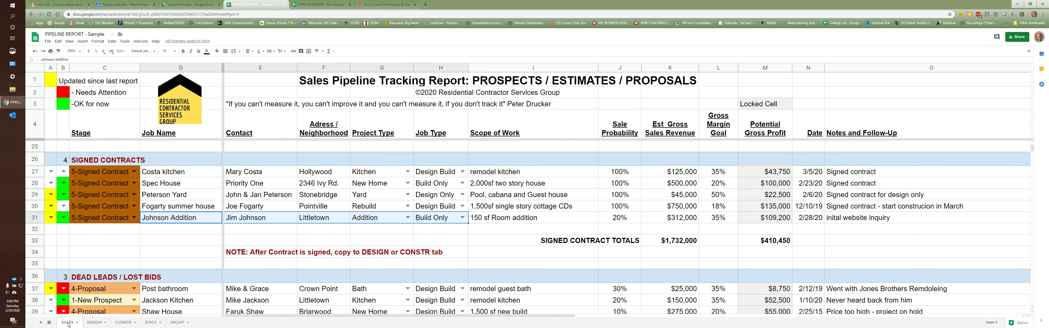
click(492, 219)
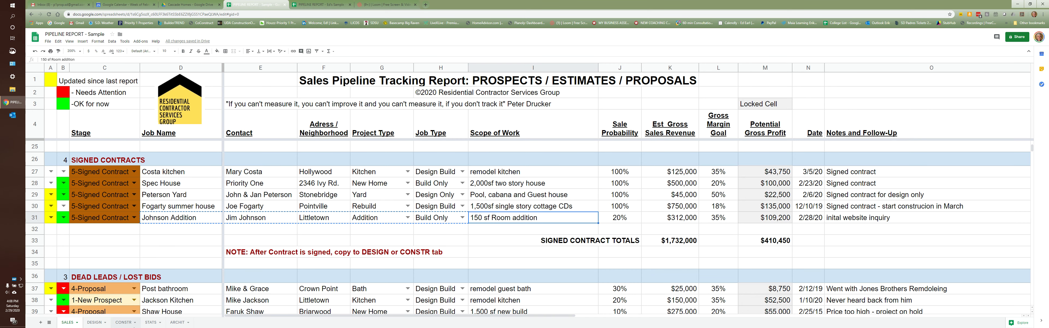
click(116, 323)
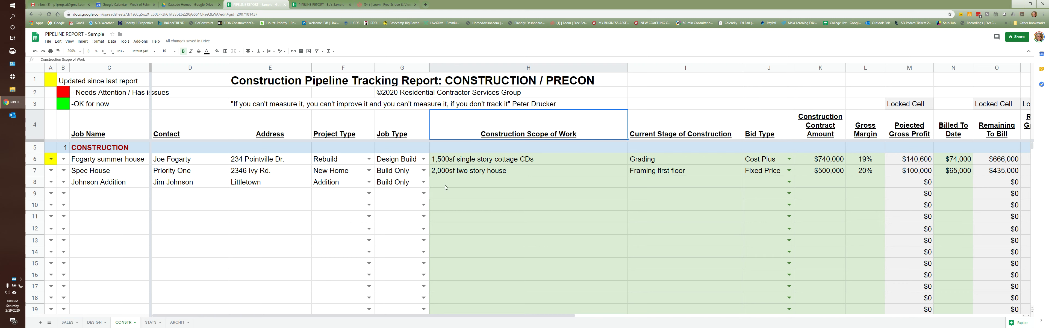
click(454, 185)
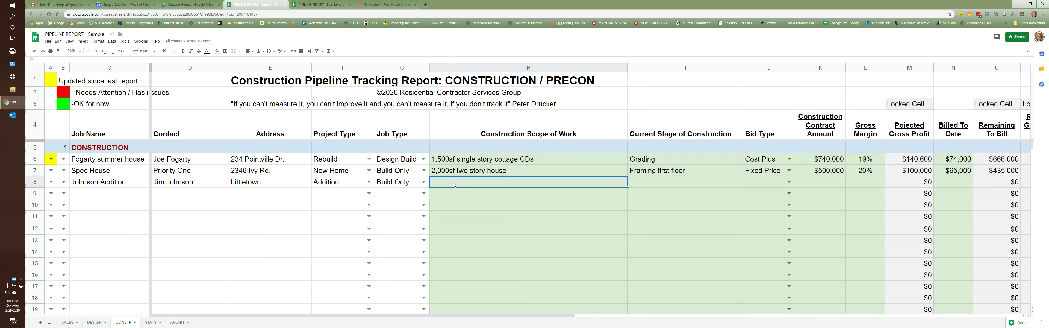
text(150 sf)
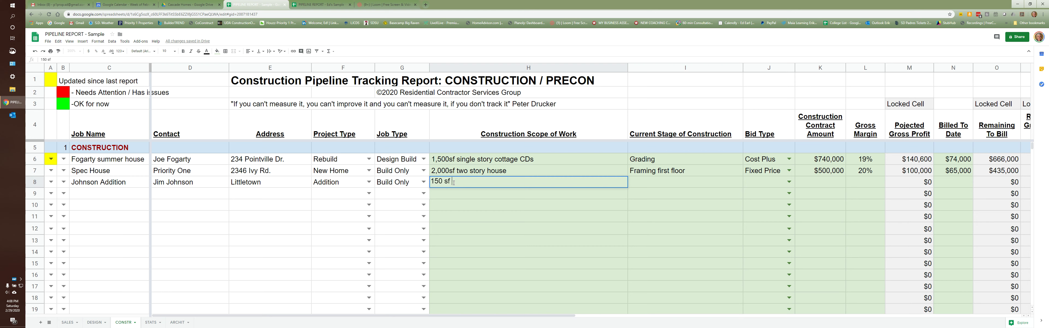
text( master bedroom a)
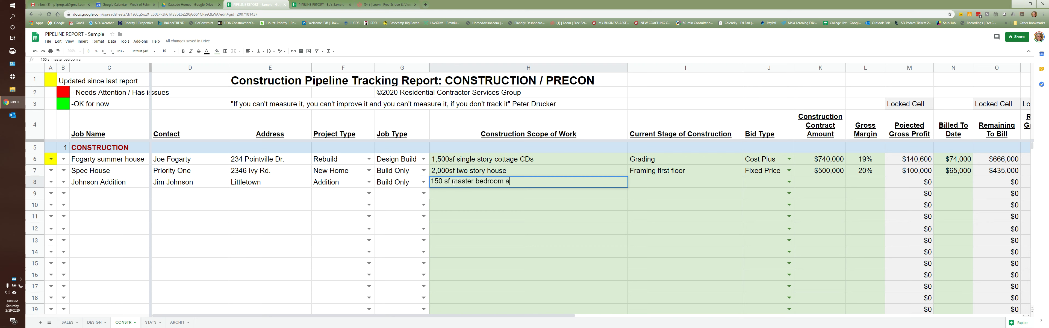
text(ddtion w new foundation)
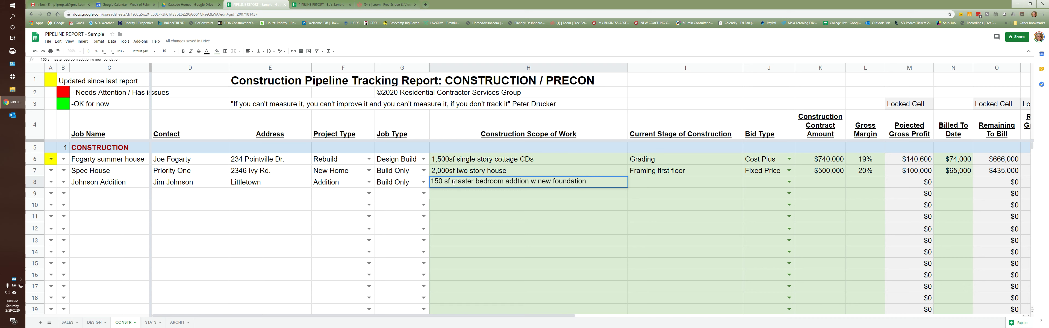
key(Return)
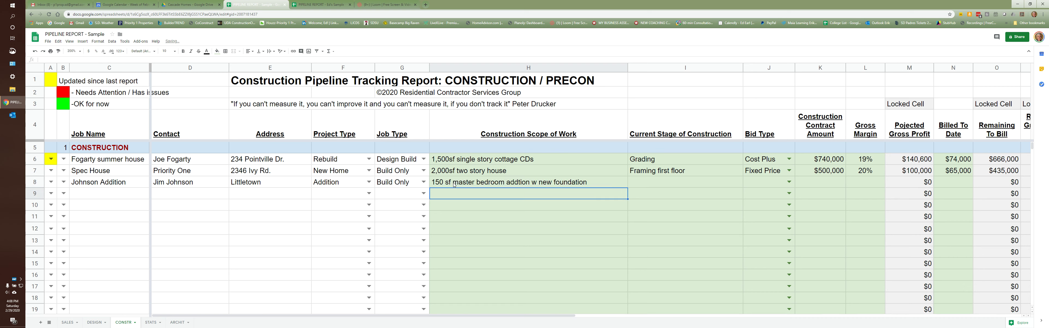
click(456, 182)
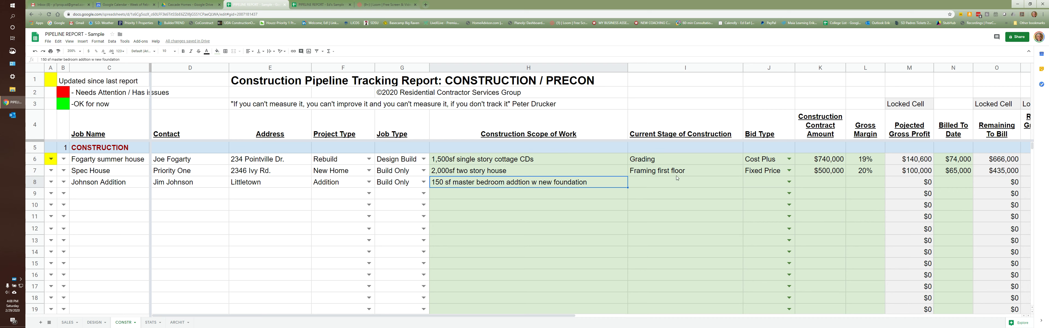
- Set row 8's Current Stage of Construction to "Digging footings" and its Bid Type to Fixed Price
click(658, 184)
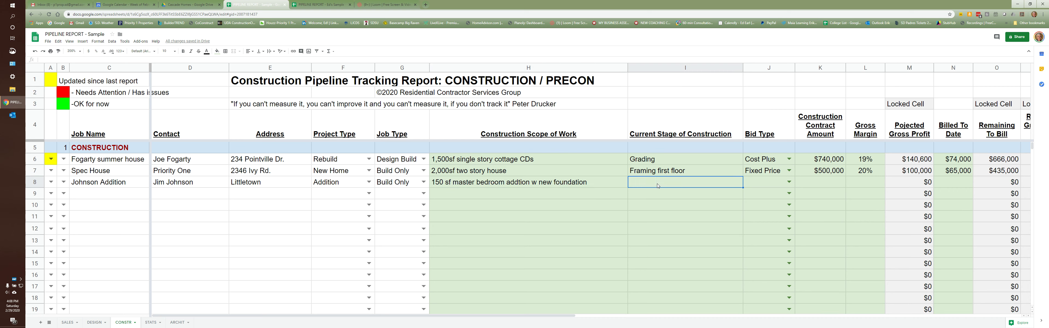
click(572, 185)
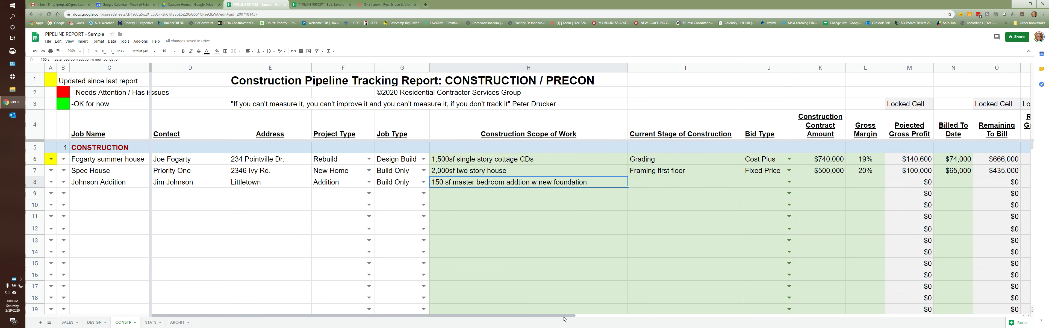
drag(564, 316, 677, 316)
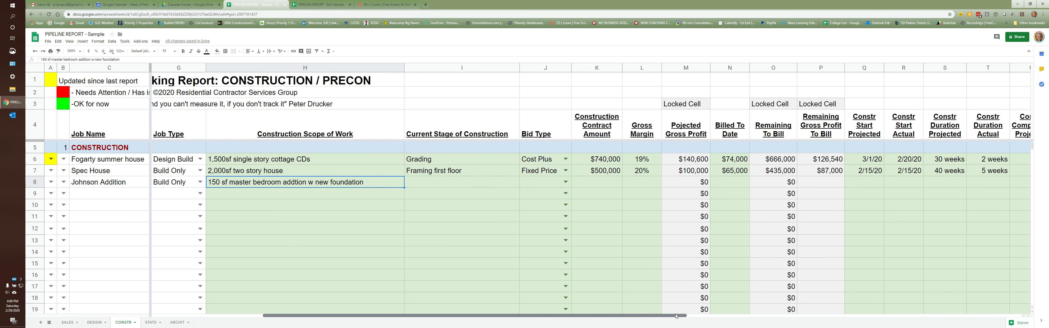
click(439, 185)
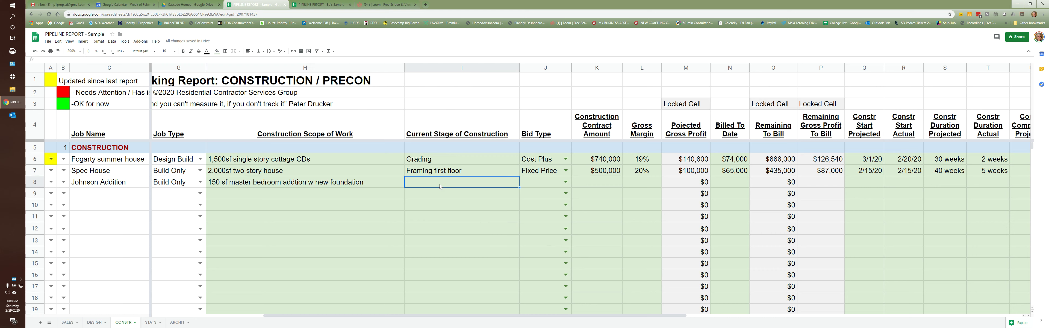
text(Digging footings)
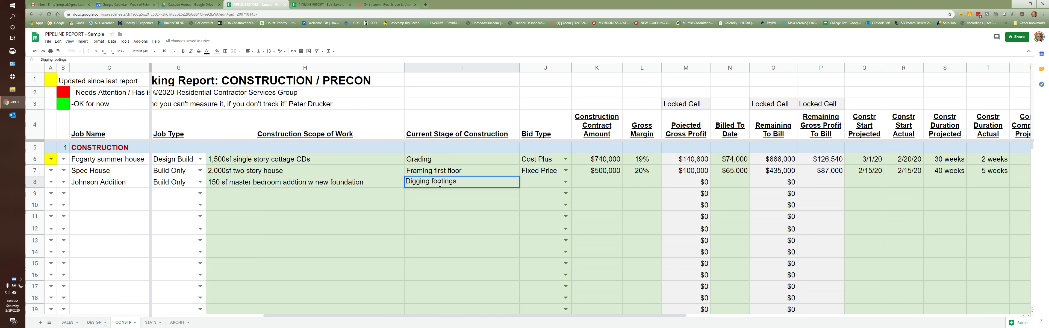
key(Return)
click(440, 187)
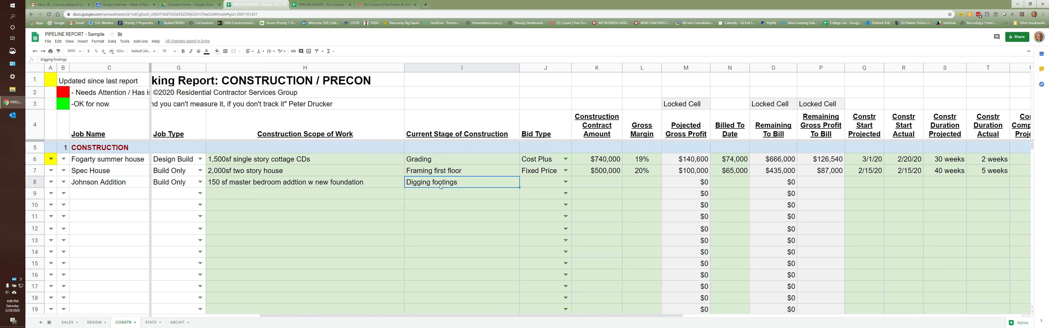
click(565, 183)
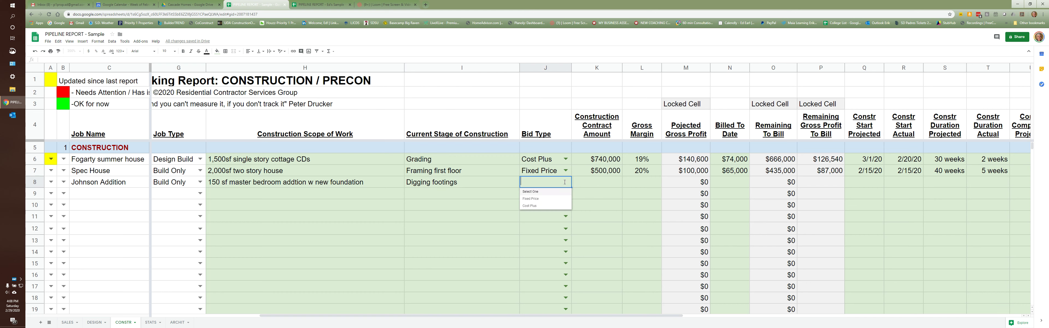
click(550, 199)
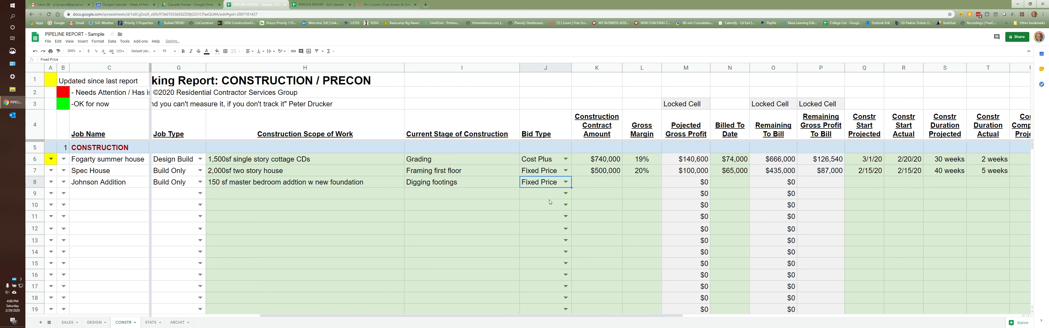
- Enter a Construction Contract Amount of $312,000 and a Gross Margin of 35% for row 8
click(613, 187)
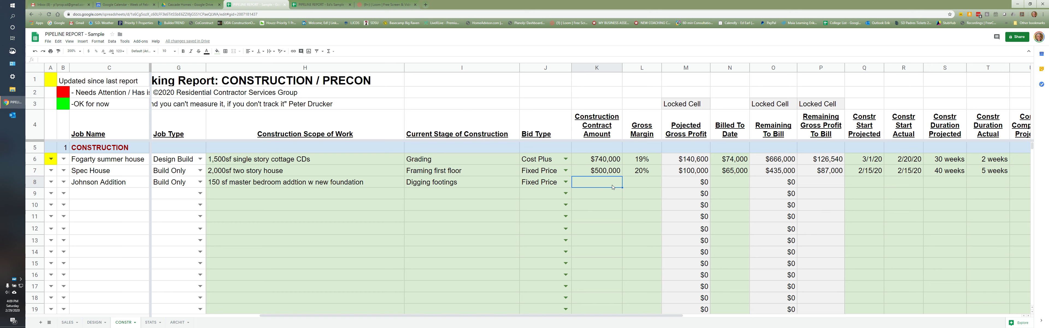
text(312,000)
key(Return)
click(631, 182)
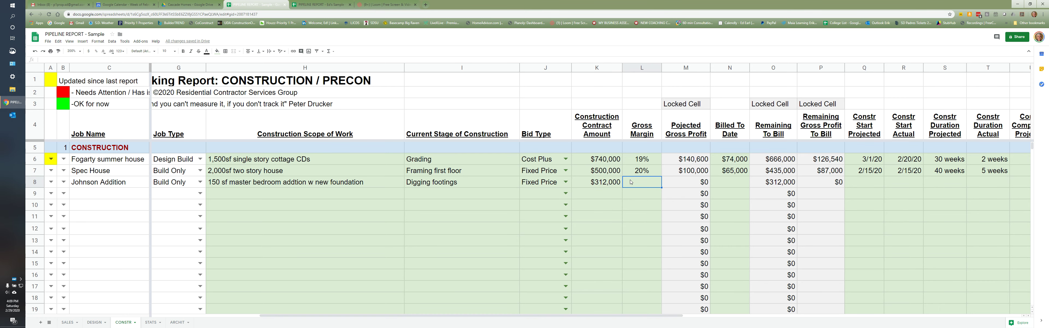
text(35)
key(Return)
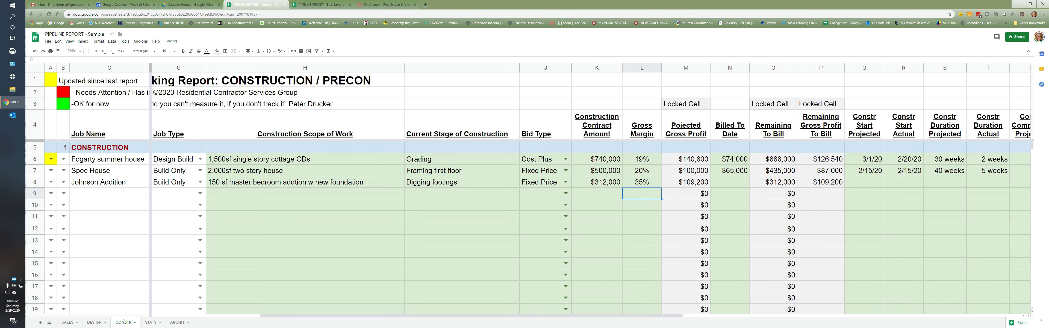
- Look up the job's Gross Profit Margin in SALES row 31 and refine row 8's Gross Margin on CONSTR to 35.5%
click(68, 322)
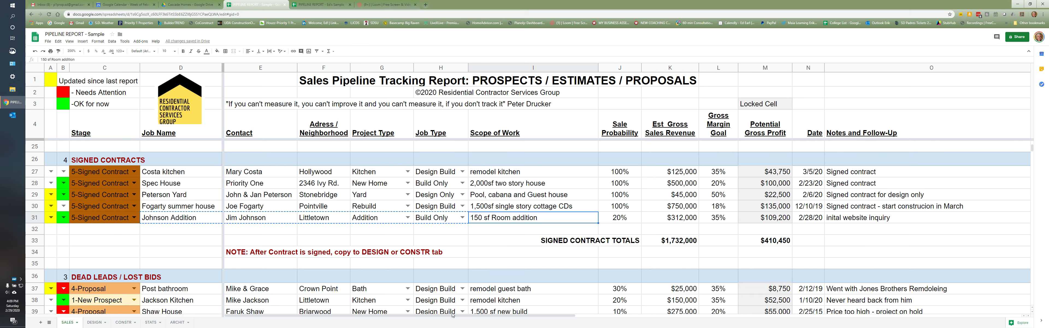
drag(452, 315, 904, 298)
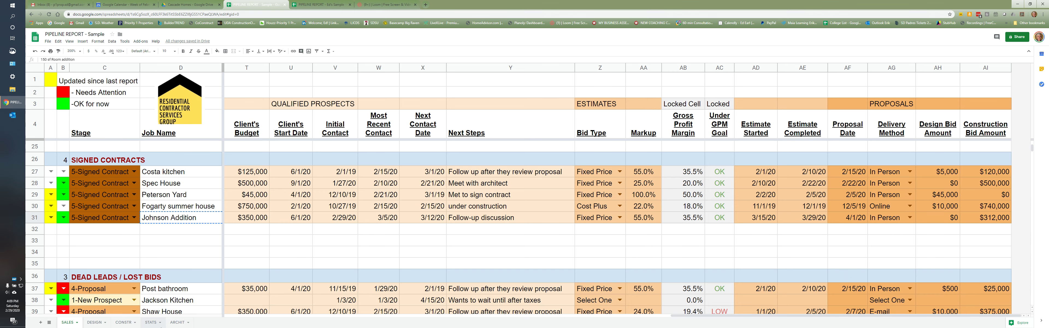
click(127, 324)
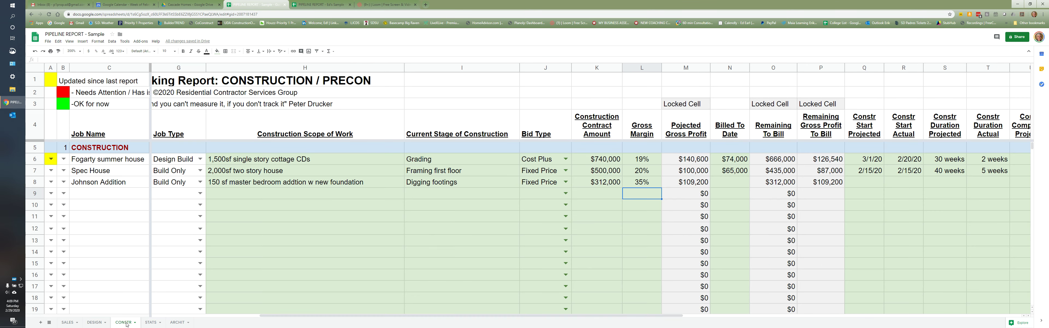
click(648, 183)
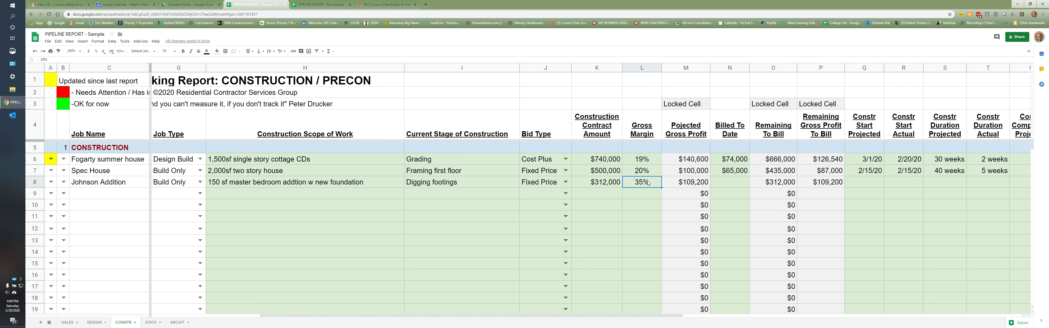
double_click(648, 183)
text(.5)
key(Return)
click(698, 183)
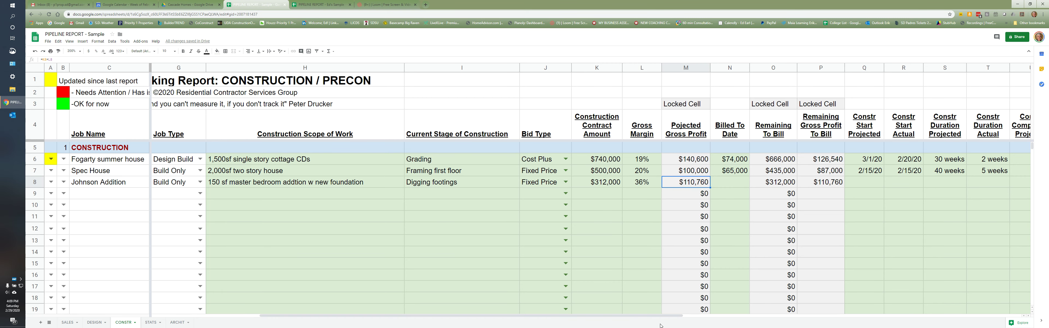
- Set row 8's Billed To Date to $15,000 and check its Remaining To Bill and Remaining Gross Profit To Bill cells
drag(678, 318, 817, 314)
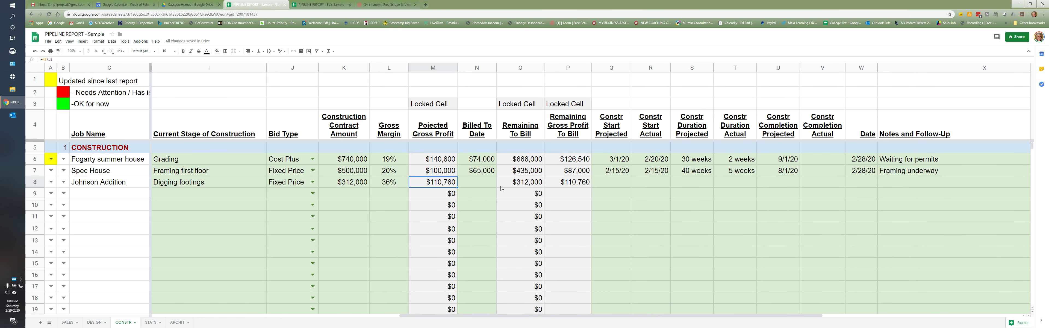
click(483, 185)
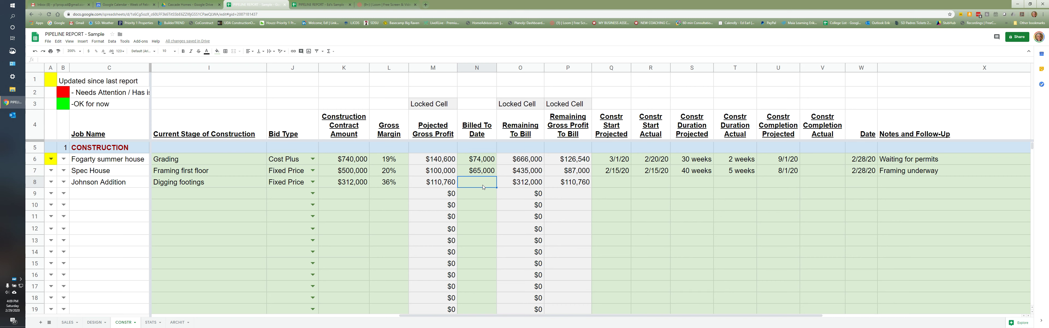
text(15000)
key(Return)
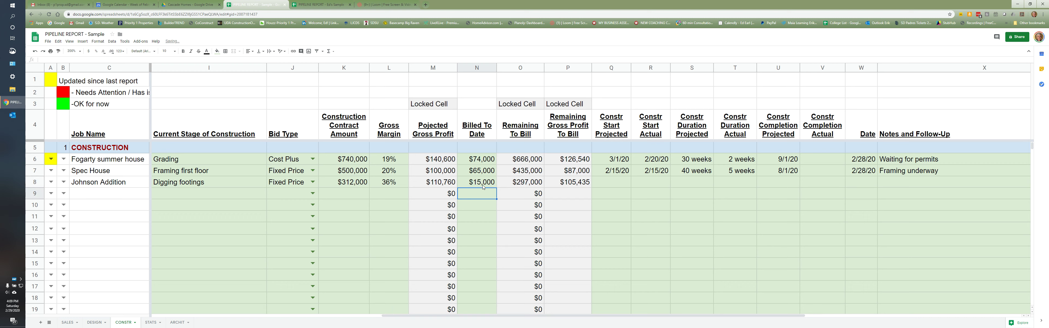
click(484, 185)
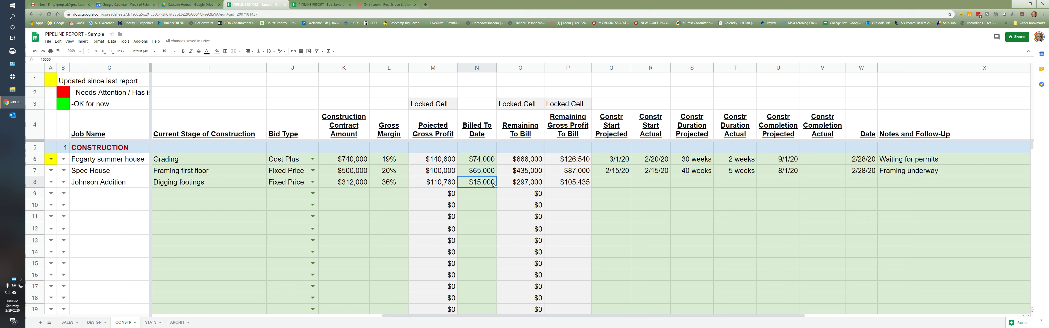
click(516, 183)
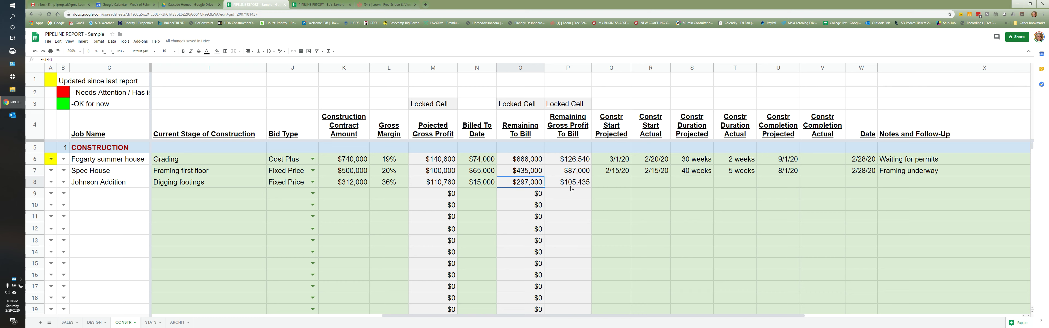
click(582, 186)
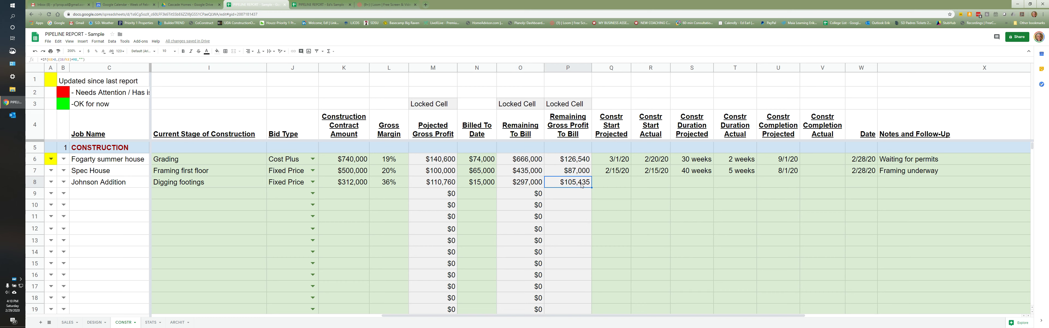
click(537, 186)
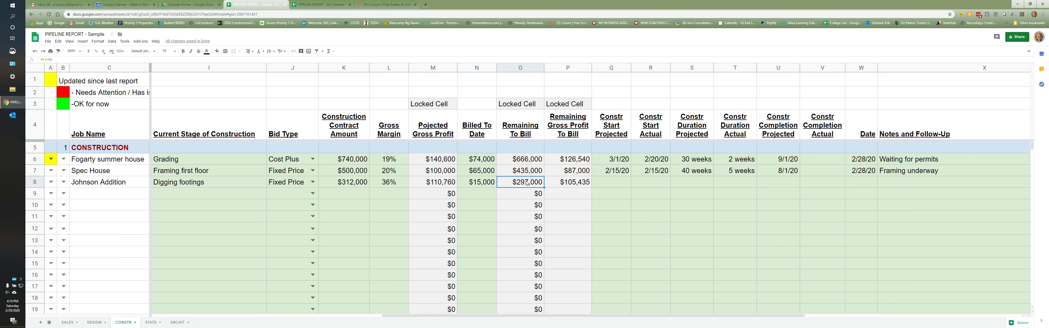
- Check row 8's Remaining Gross Profit To Bill against the Key Performance Indicators on the STATS sheet, returning to CONSTR
click(576, 184)
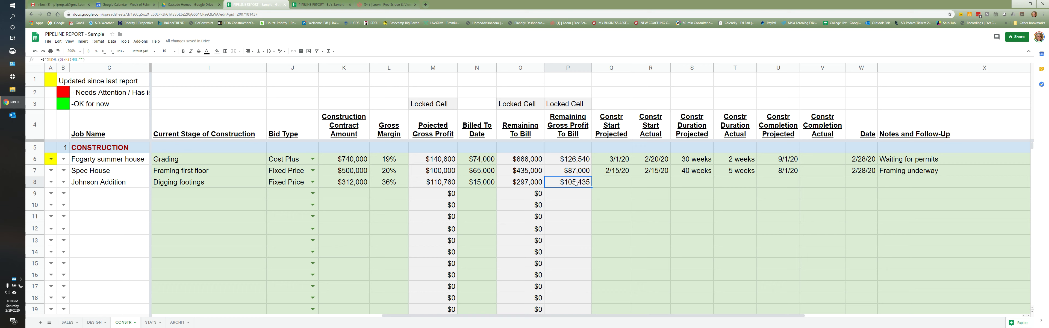
click(151, 322)
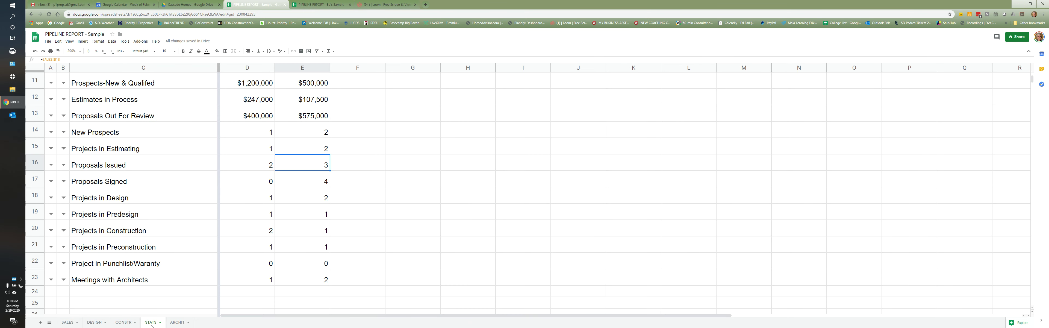
scroll(226, 177, up, 5)
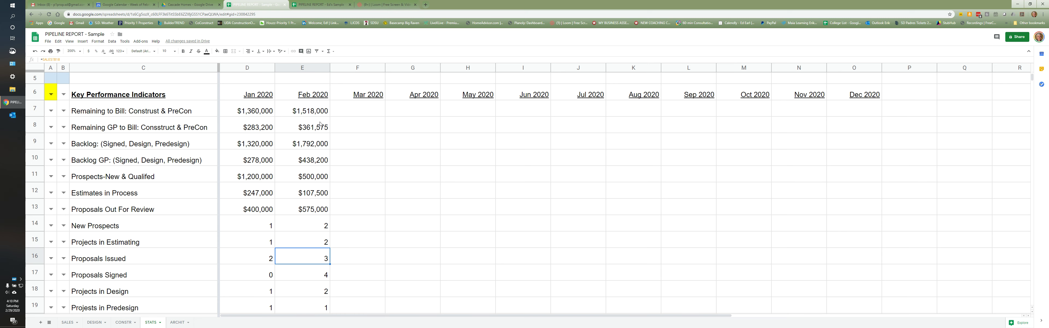
click(125, 322)
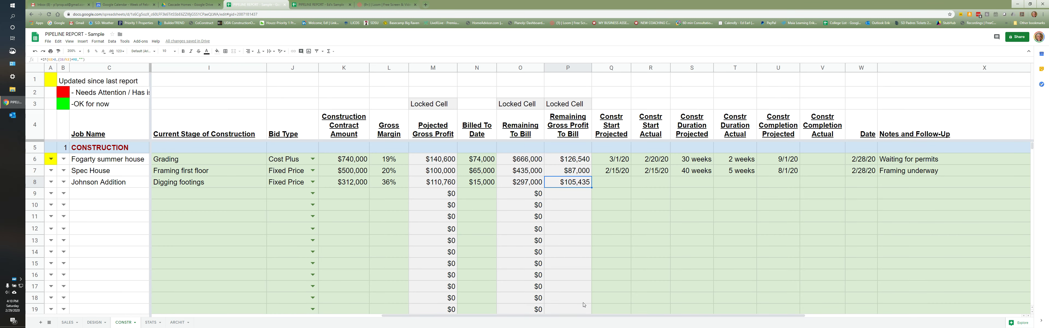
- Enter 3/15/20 as row 8's Constr Start Projected and consult the signed contracts on the SALES sheet
click(622, 182)
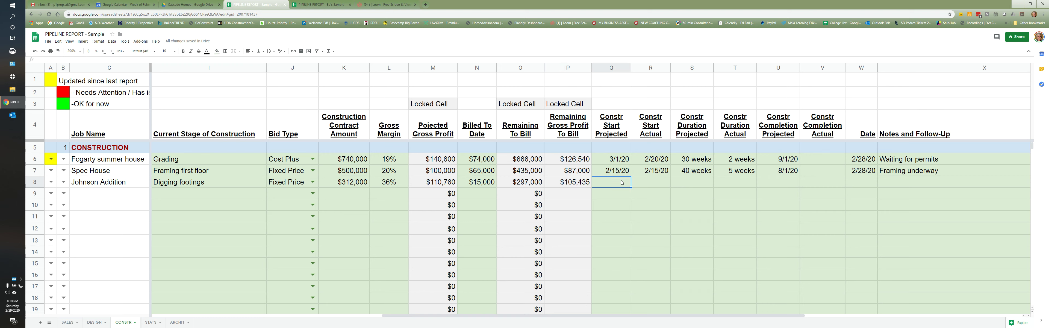
text(3/15/20)
key(Return)
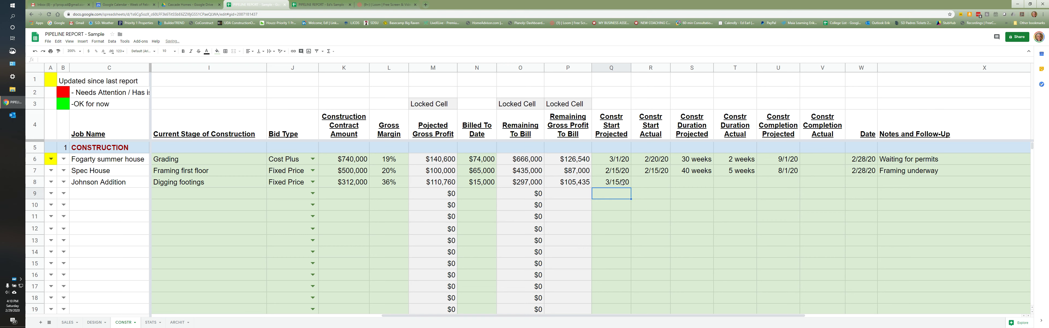
click(621, 183)
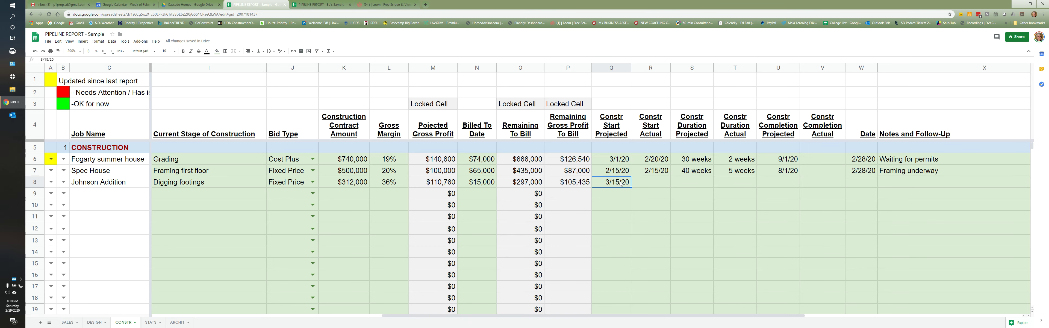
click(70, 322)
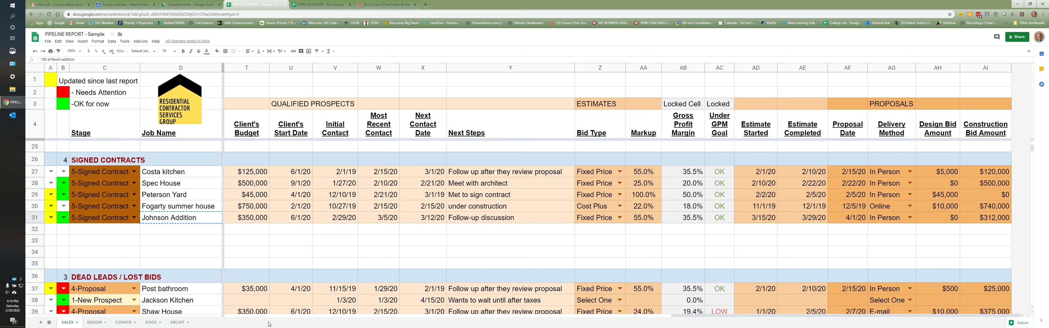
click(129, 324)
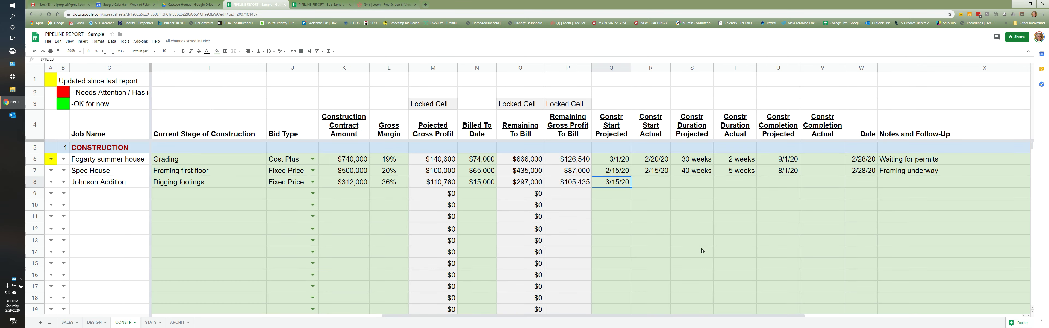
- Enter 3/15/20 as row 8's Constr Start Actual and compare it with the projected start
click(650, 188)
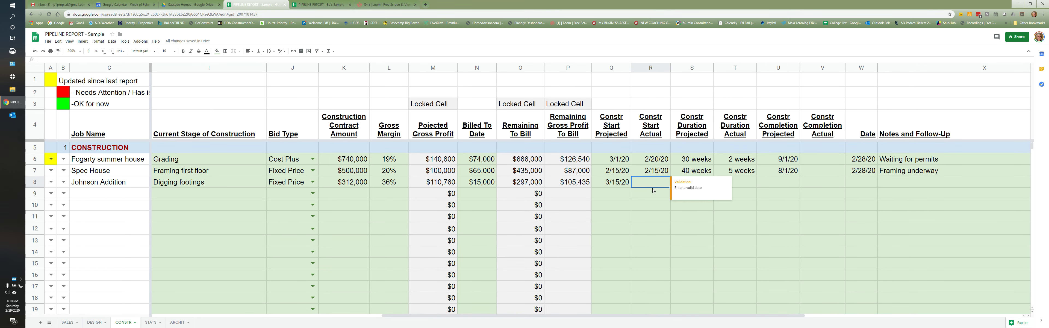
text(3/15/20)
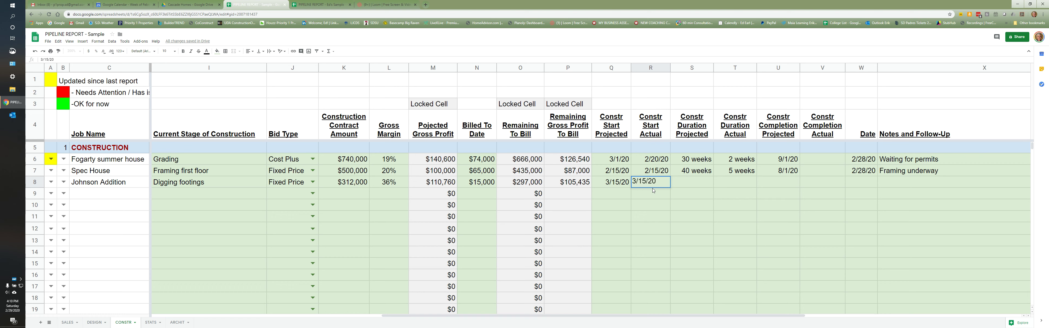
key(Tab)
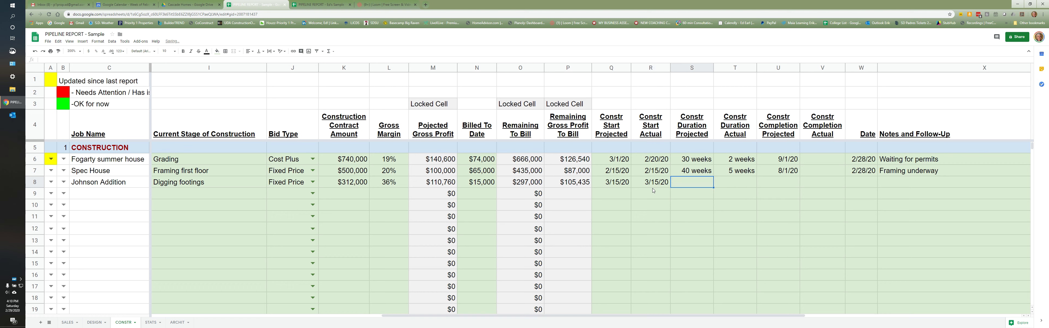
key(Left)
key(Left)
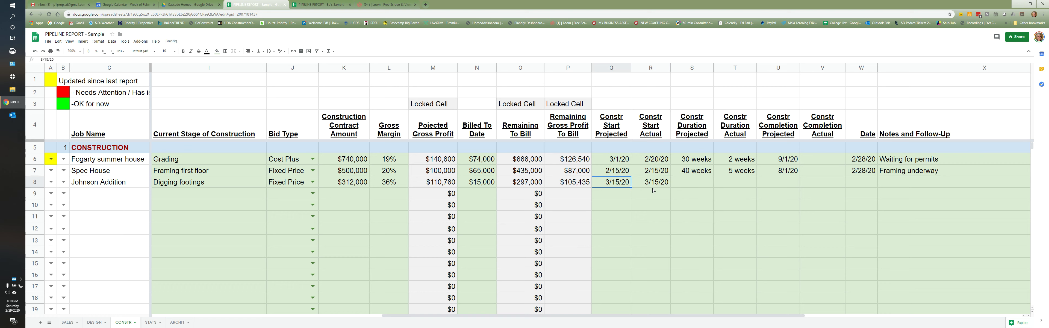
key(Right)
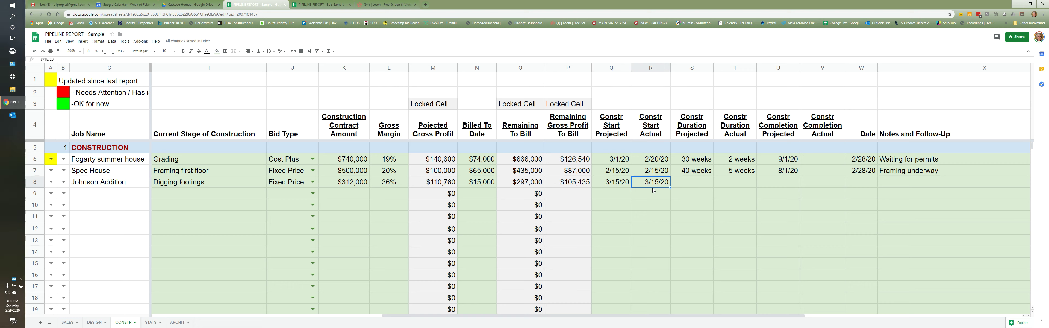
- Set both the actual and projected construction start dates in row 8 to 6/1/20
text(6/1/20)
key(Left)
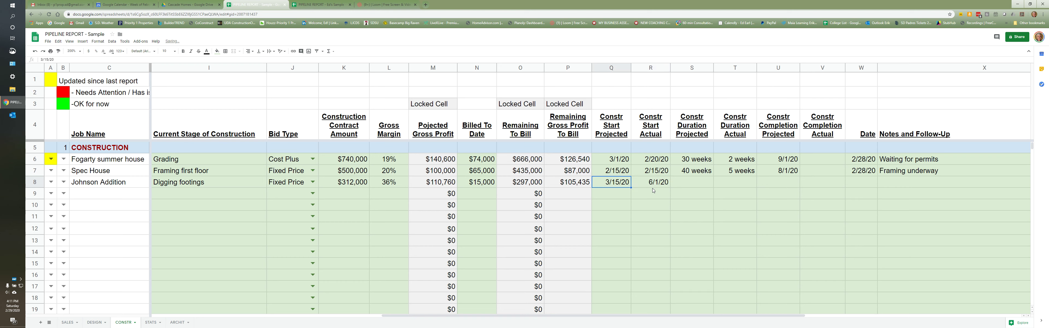
text(6/)
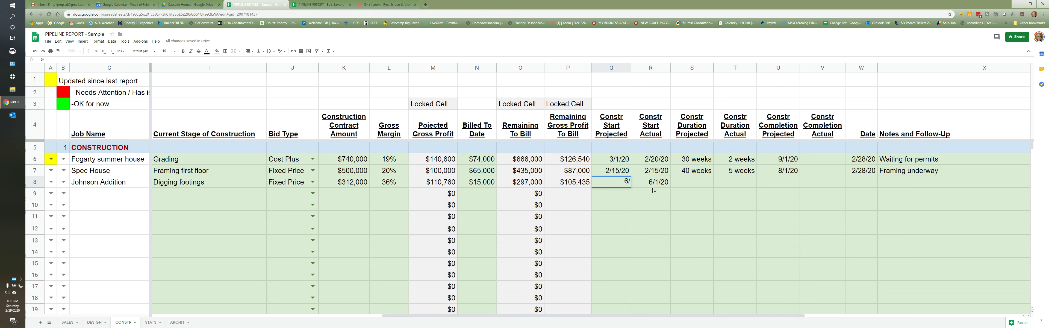
text(1/20)
key(Right)
key(Right)
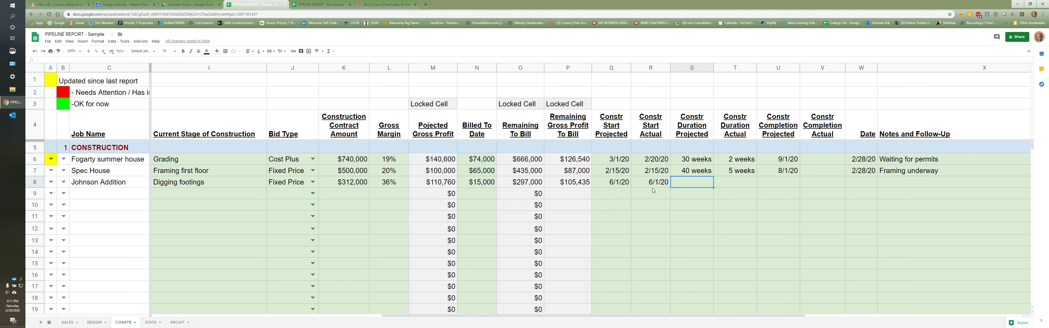
- Set row 8's projected duration to 12 weeks, actual duration to 1 week, and Constr Completion Projected to 9/1/20
text(12)
key(Right)
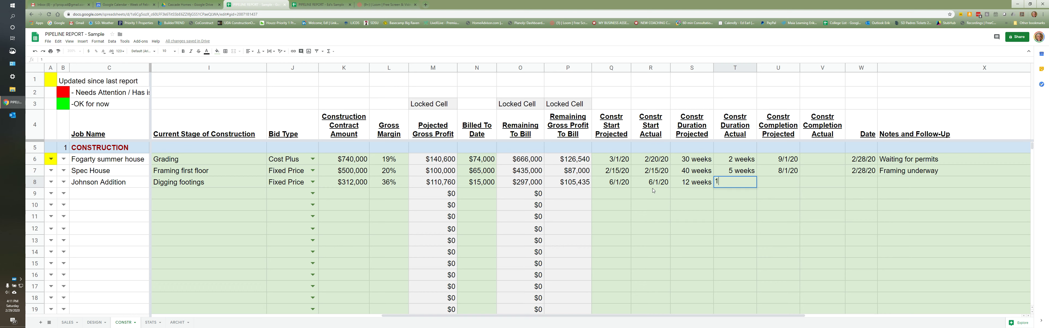
key(Right)
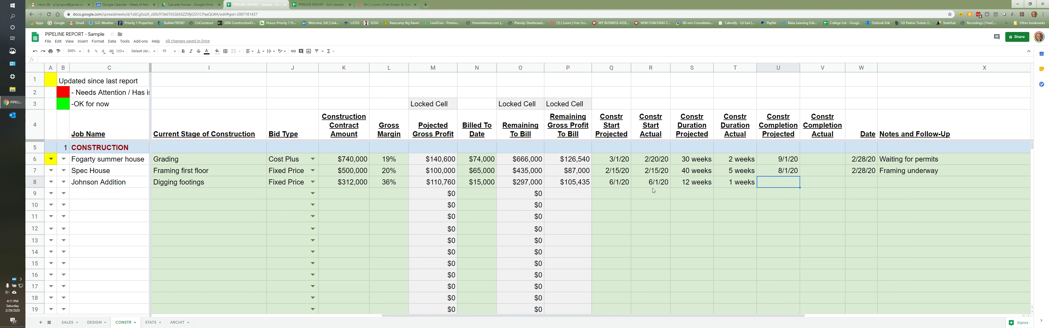
text(9/1/20)
key(Tab)
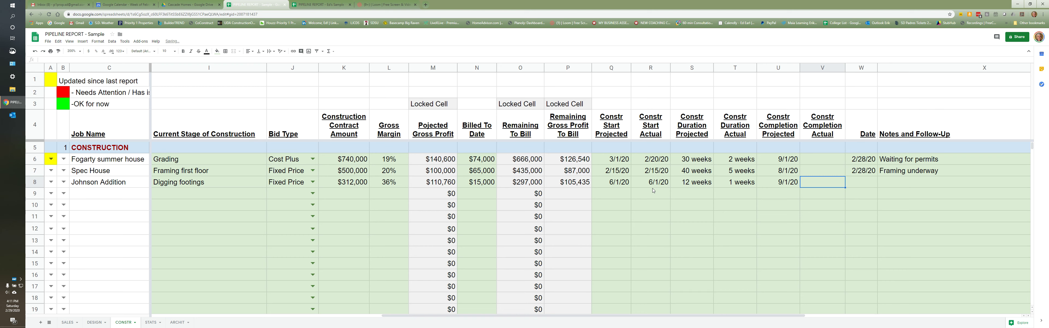
- Date row 8's follow-up entry 2/29/20 and add the note "Footings dug ready for rebar"
click(872, 184)
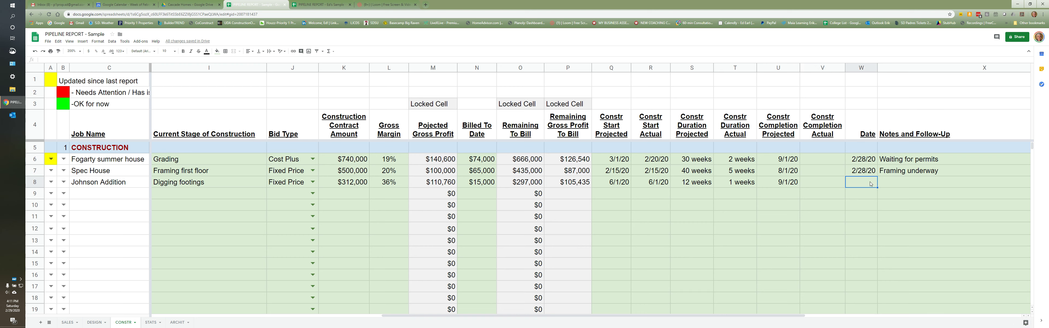
click(953, 181)
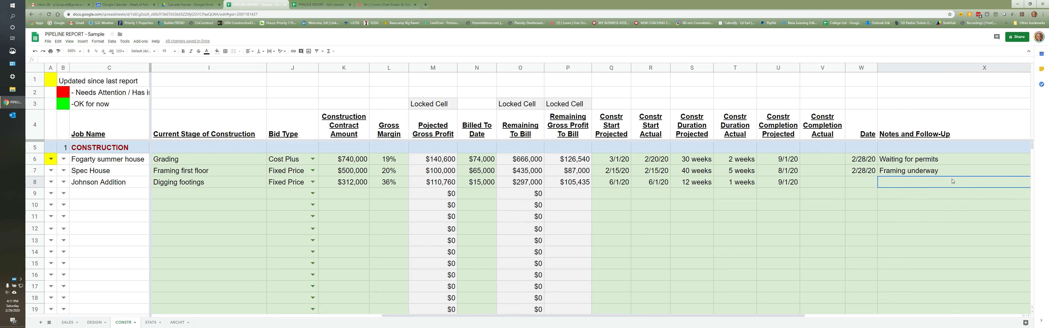
click(871, 184)
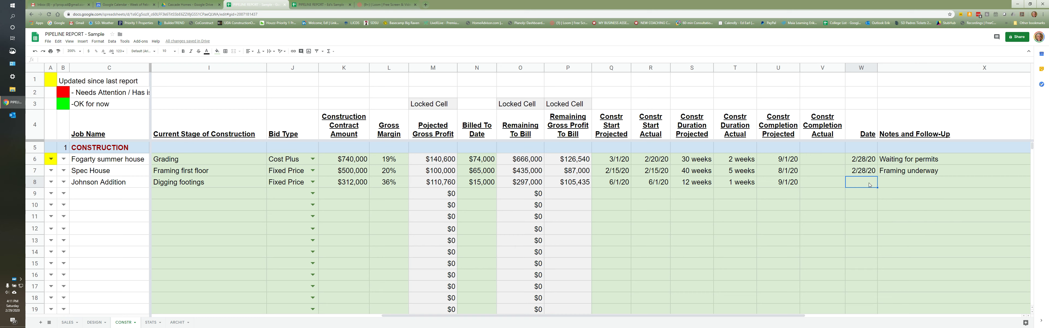
text(2/29/20)
key(Tab)
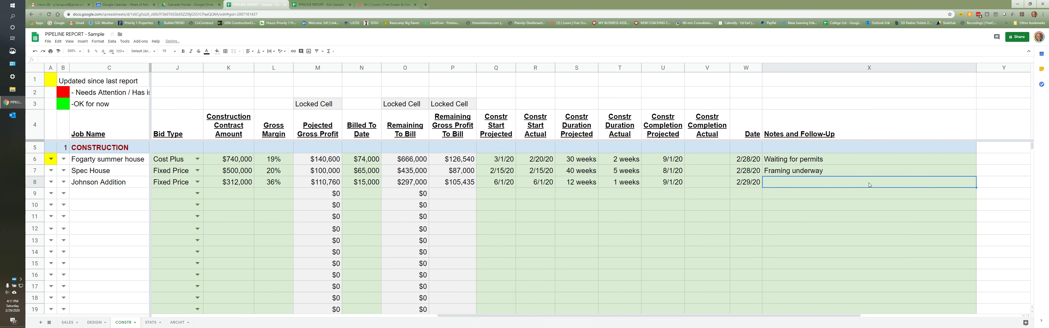
text(Footings)
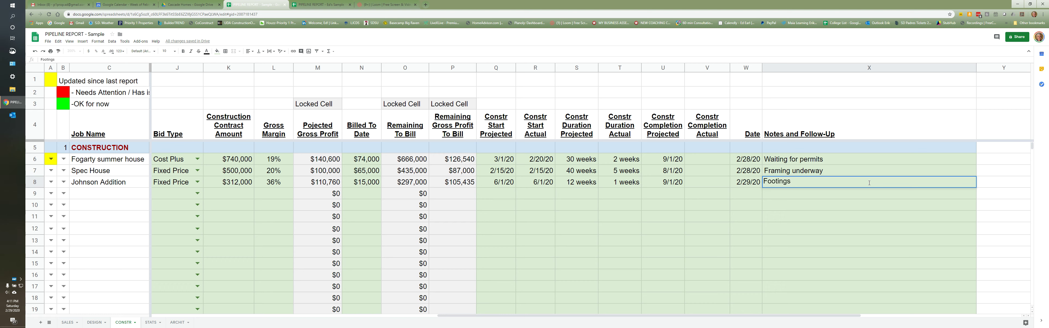
text( dug)
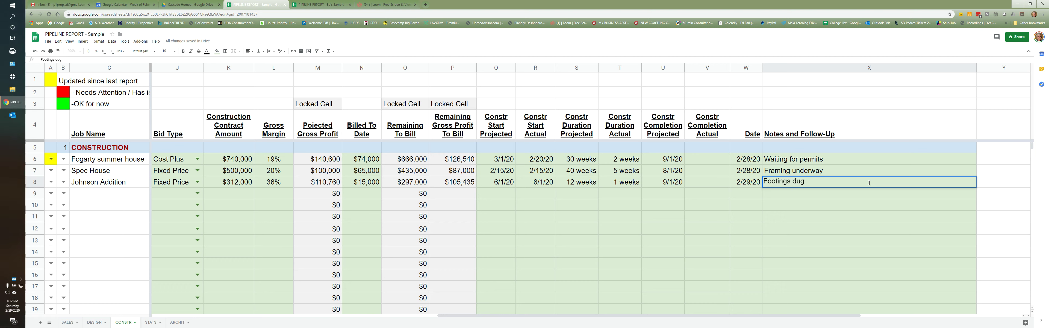
text( ready for rebar)
key(Return)
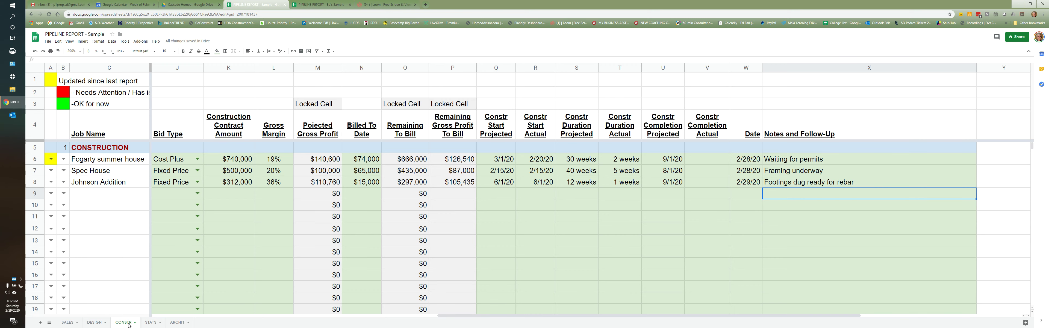
- Review the columns for Current Stage of Construction, Billed To Date and Constr Duration Actual by highlighting each one
drag(542, 321, 478, 321)
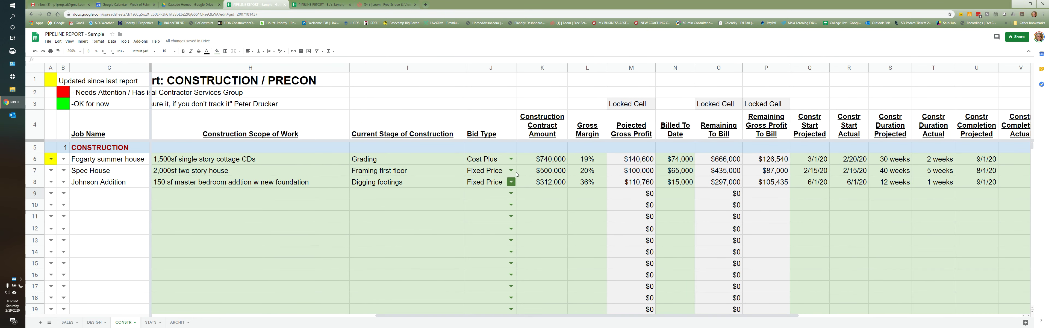
click(436, 72)
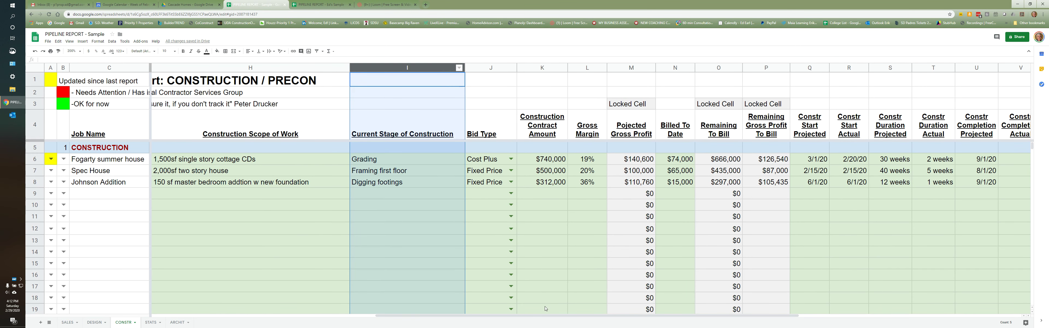
drag(555, 318, 591, 318)
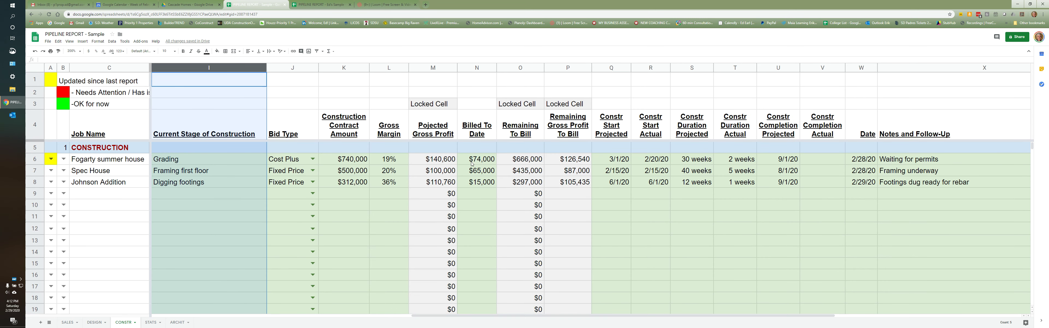
click(475, 68)
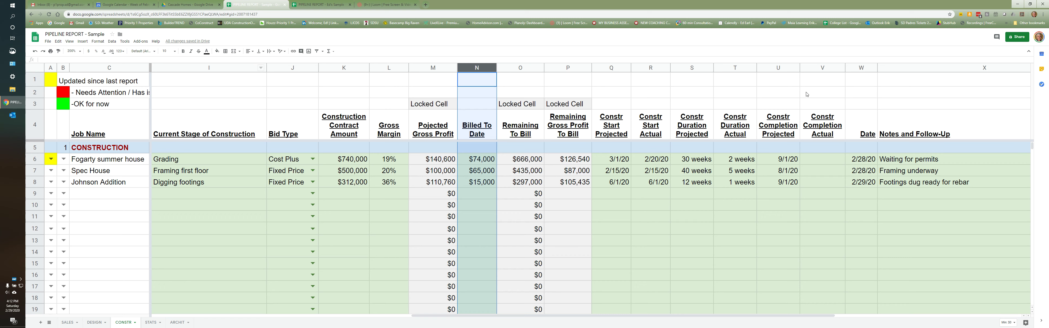
click(736, 67)
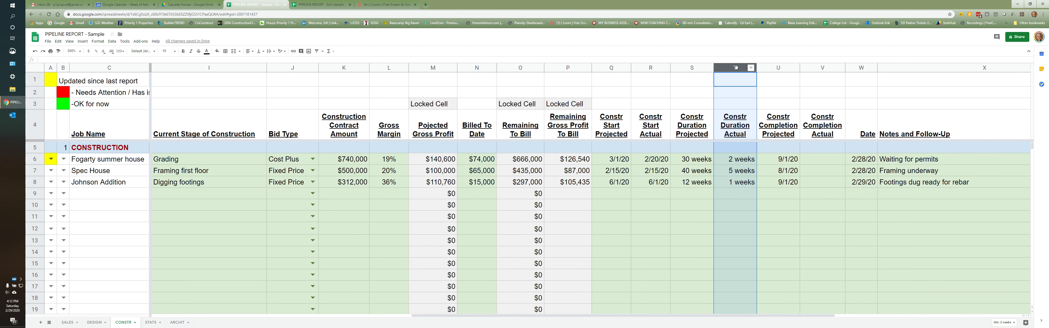
- Look over the job details and construction totals on CONSTR, and open the DESIGN sheet
drag(537, 315, 277, 315)
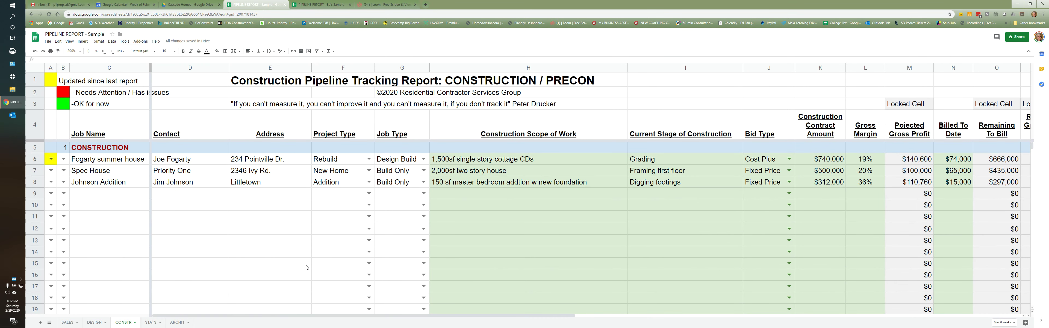
scroll(236, 268, down, 3)
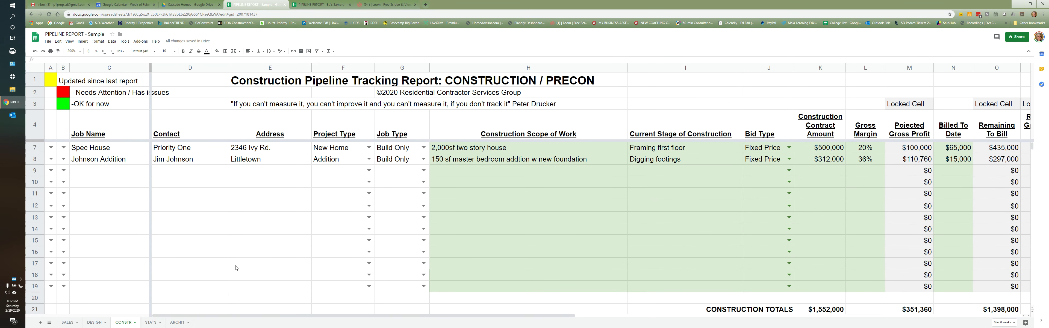
click(91, 322)
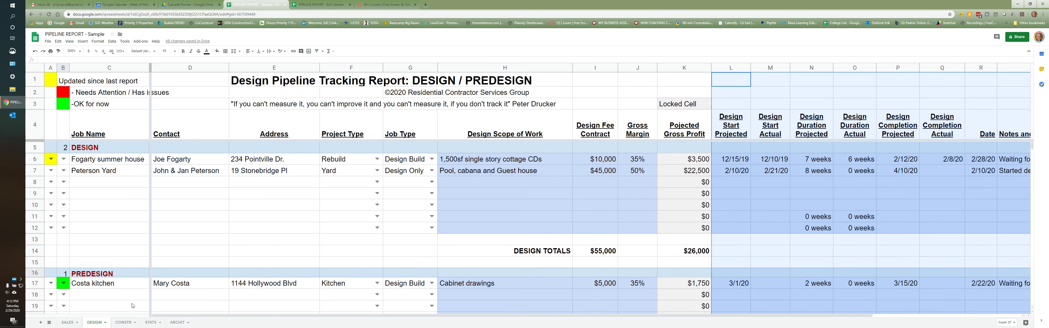
- Review the Feb 2020 dollar indicators on the STATS sheet one by one, from Remaining to Bill through Proposals Out For Review
click(149, 323)
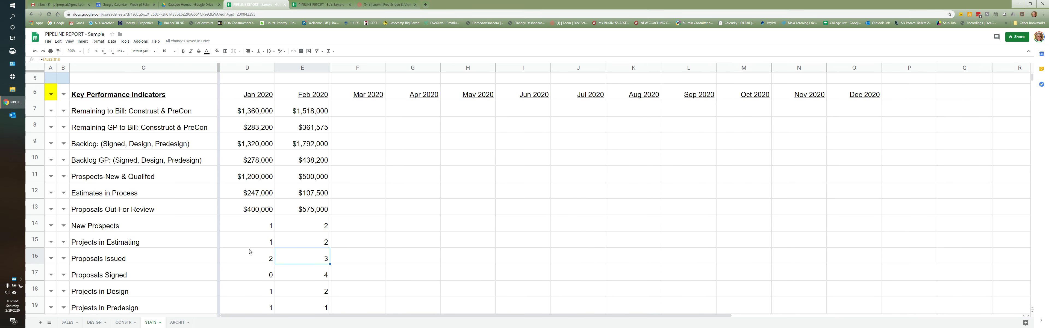
scroll(250, 251, up, 1)
click(314, 146)
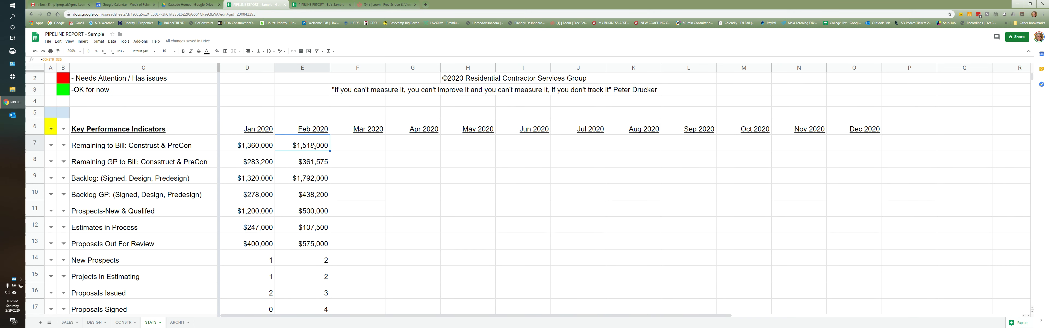
click(314, 164)
click(315, 179)
click(314, 194)
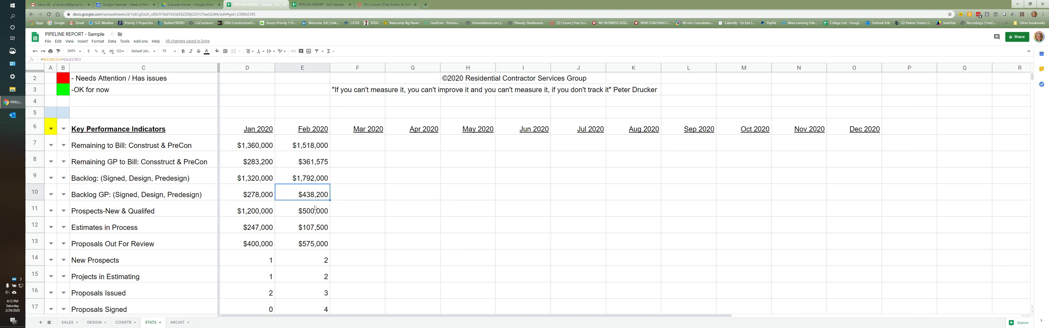
click(314, 211)
click(315, 227)
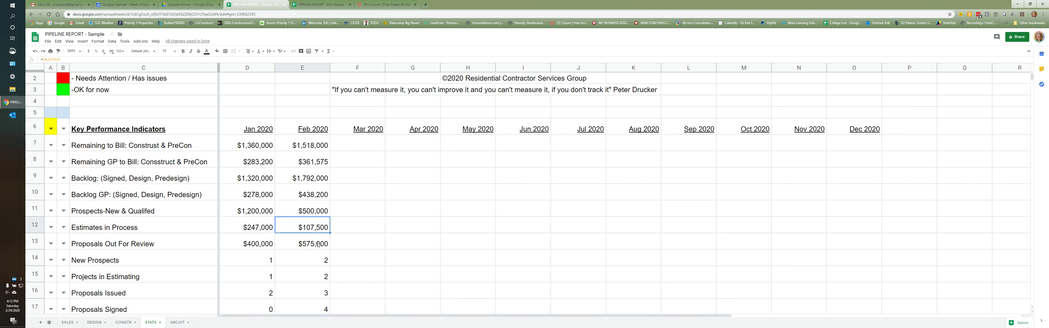
click(319, 244)
- Look over the Feb 2020 count indicators from New Prospects downward, and highlight the empty Mar 2020 column cells from row 7
scroll(319, 253, down, 1)
click(321, 229)
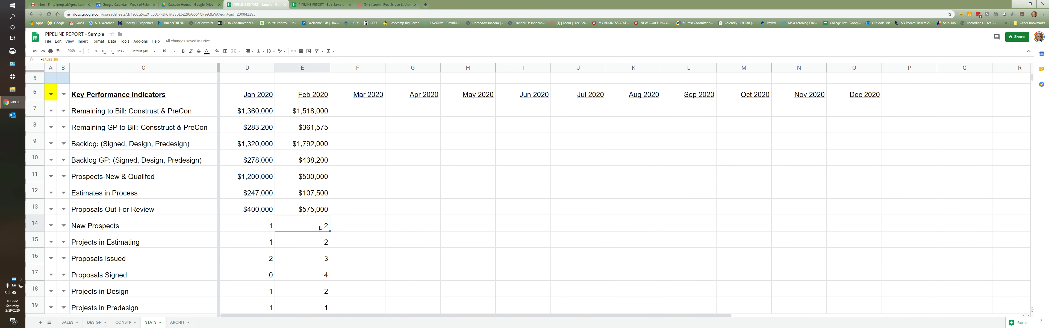
scroll(319, 232, down, 5)
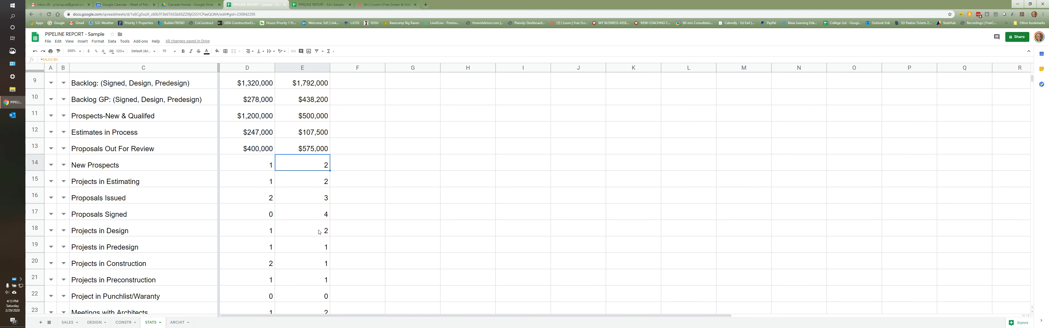
scroll(319, 232, up, 4)
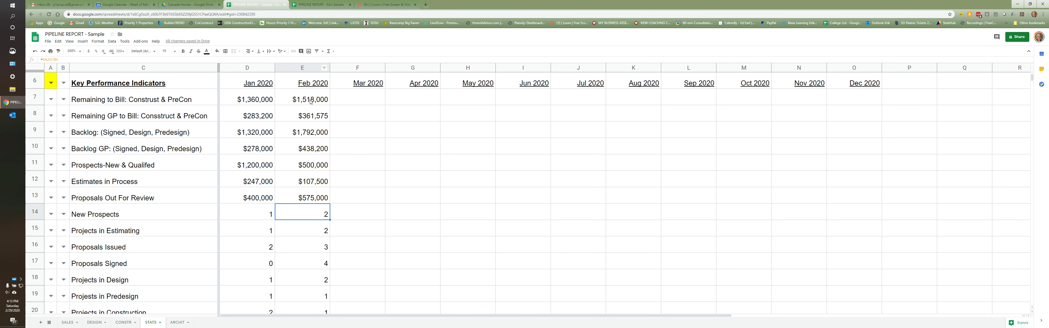
drag(364, 98, 359, 289)
scroll(370, 182, up, 3)
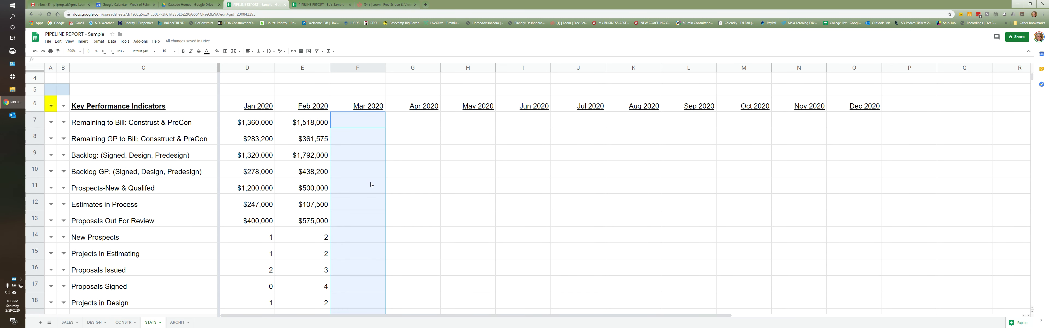
- Look over the ARCHIT sheet and the signed contracts' contact and scope columns on SALES, and minimize the browser window
click(174, 322)
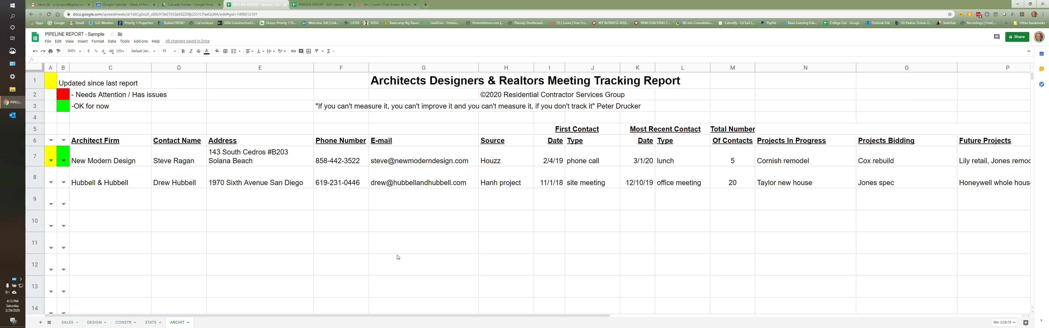
click(66, 322)
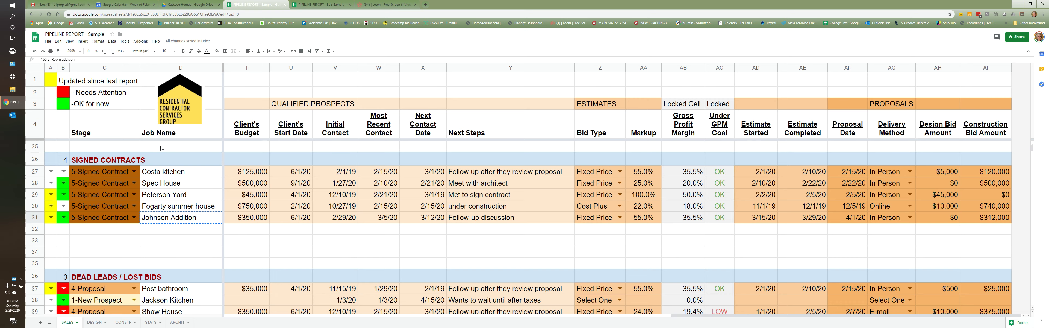
drag(688, 318, 206, 317)
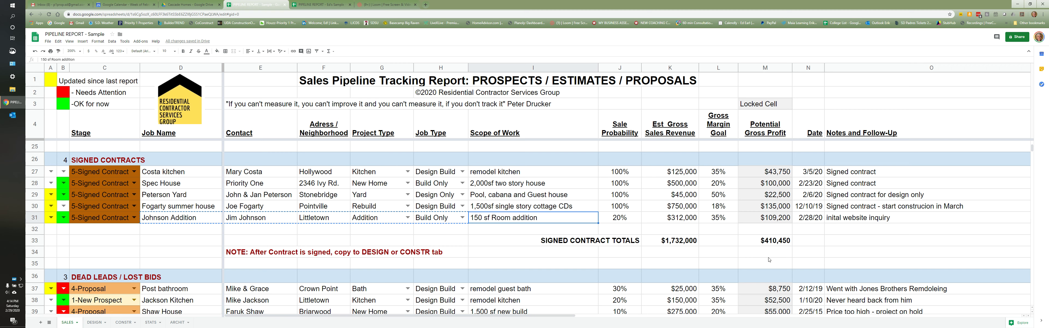
click(1016, 5)
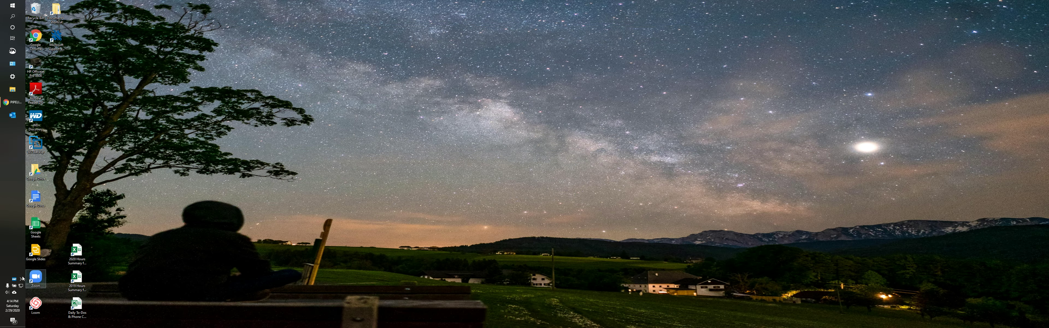